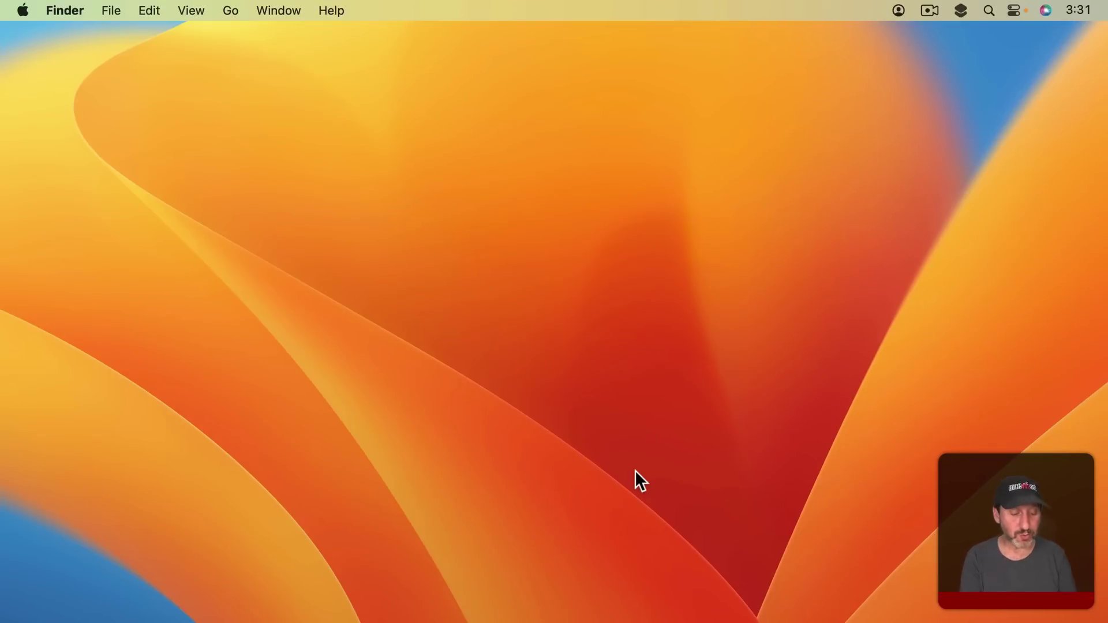
Find Calculator with Spotlight and launch it, then quit it
key("super+space")
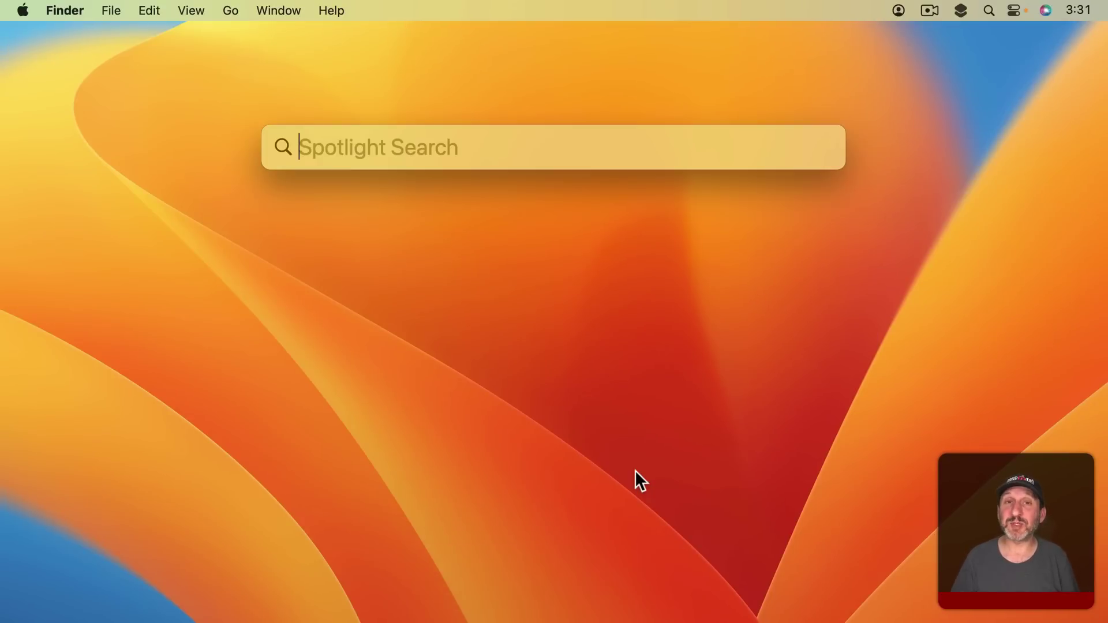
type("calculator.app")
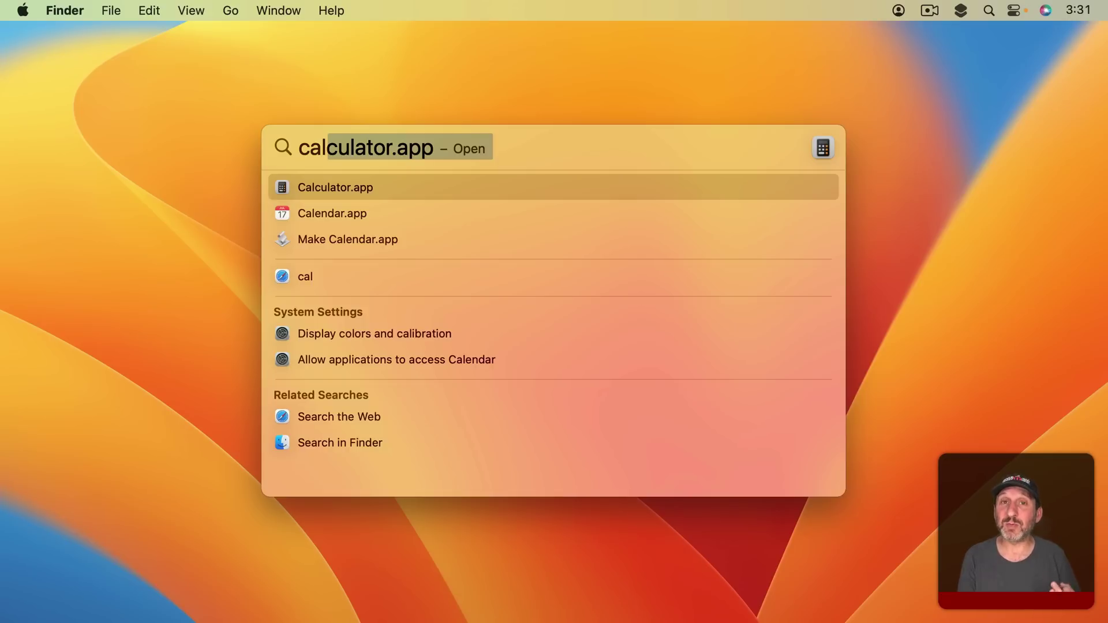
key("Return")
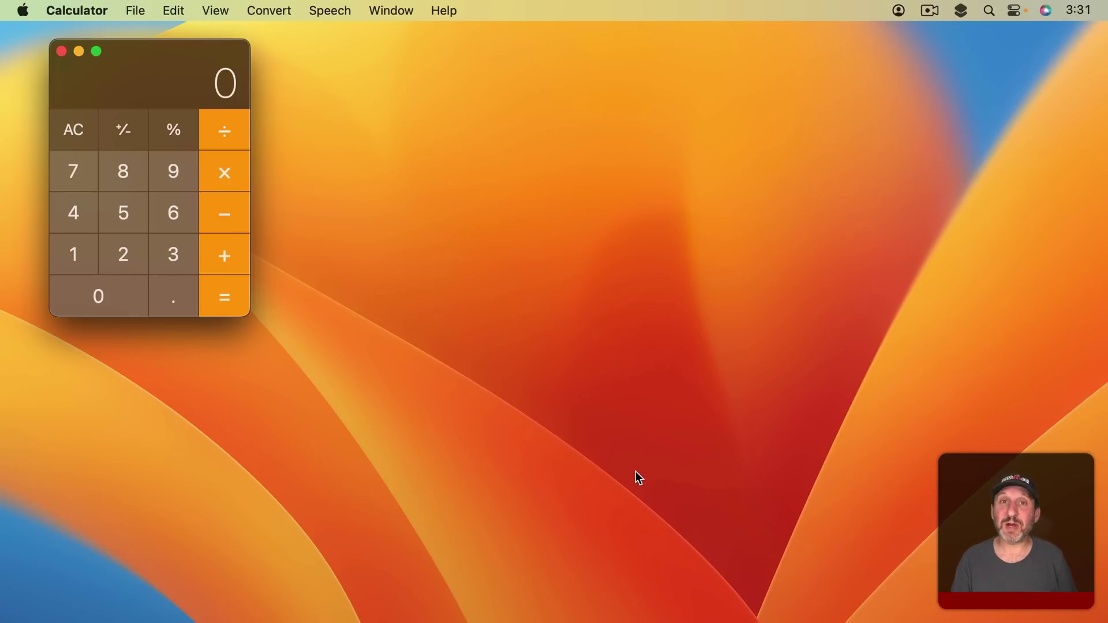
mouse_move(432, 617)
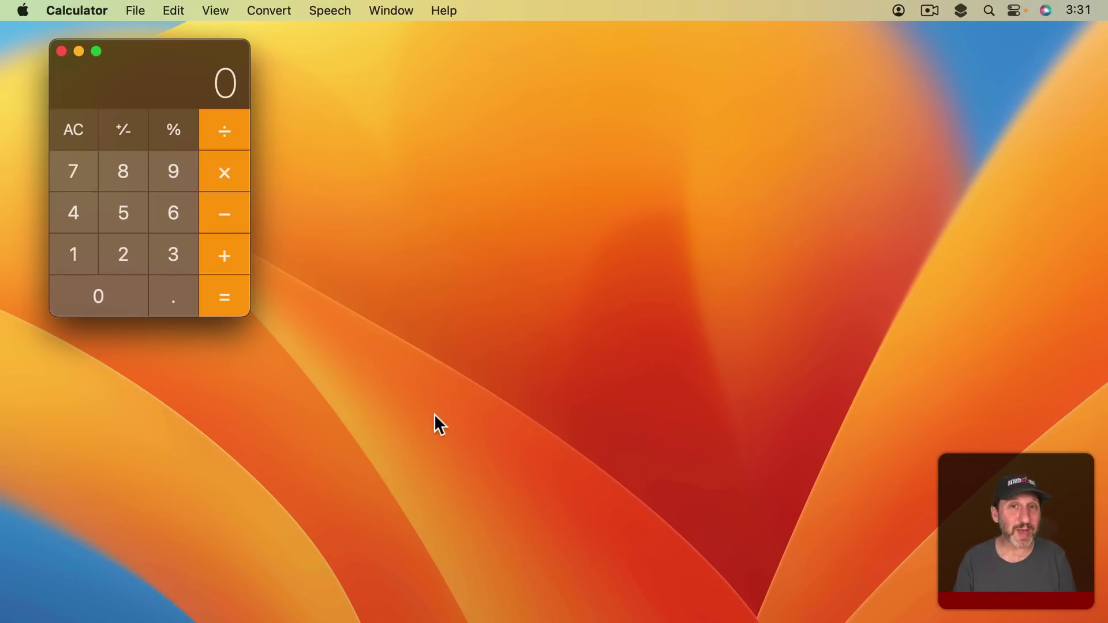
key("super+q")
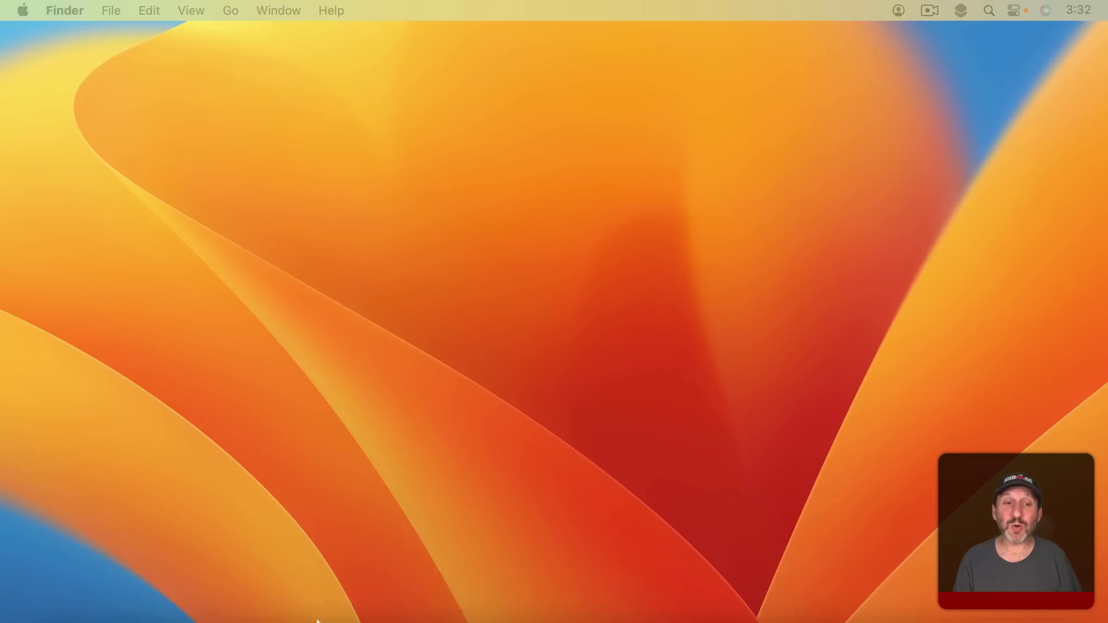
Show the Launchpad app grid from the Dock, then close it
mouse_move(326, 603)
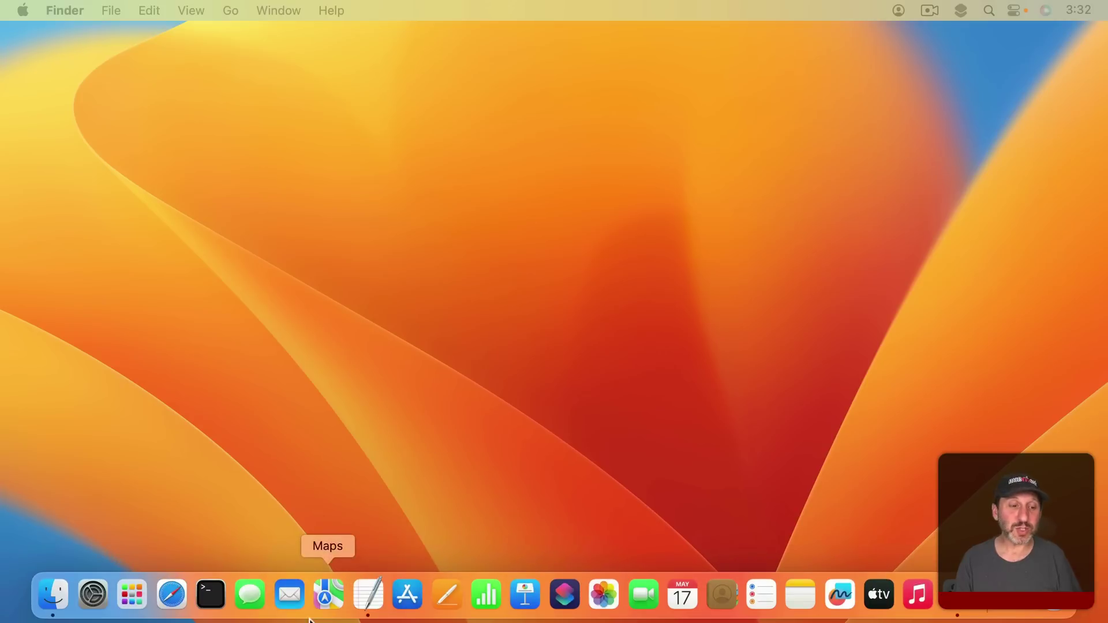
left_click(131, 600)
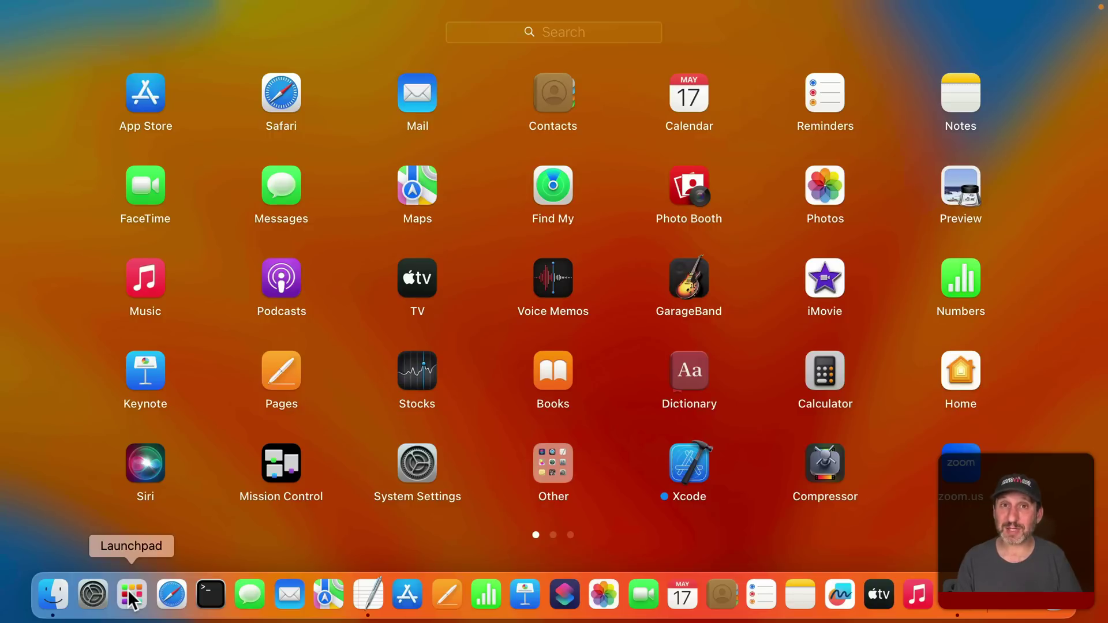
left_click(130, 599)
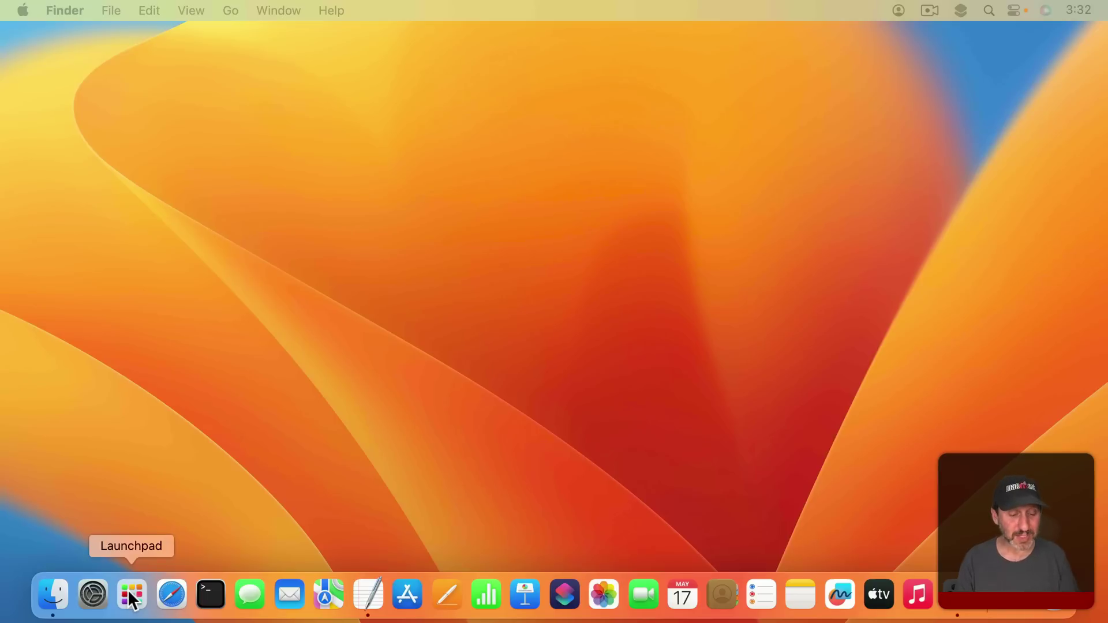
Search Launchpad for "calc" and launch Calculator from there, then quit it
left_click(132, 599)
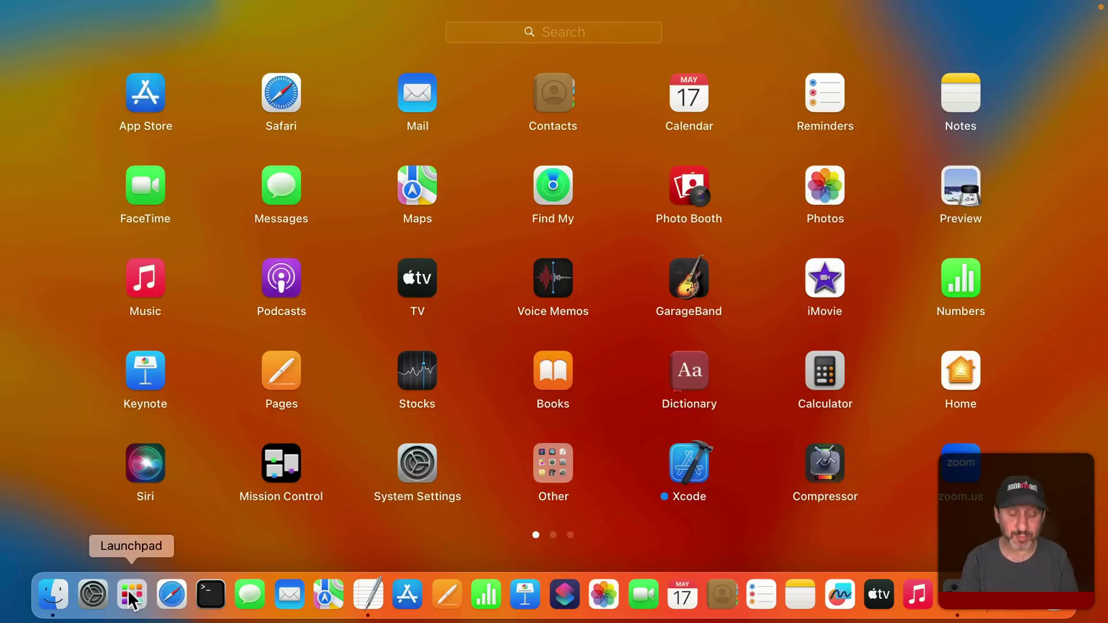
type("cal")
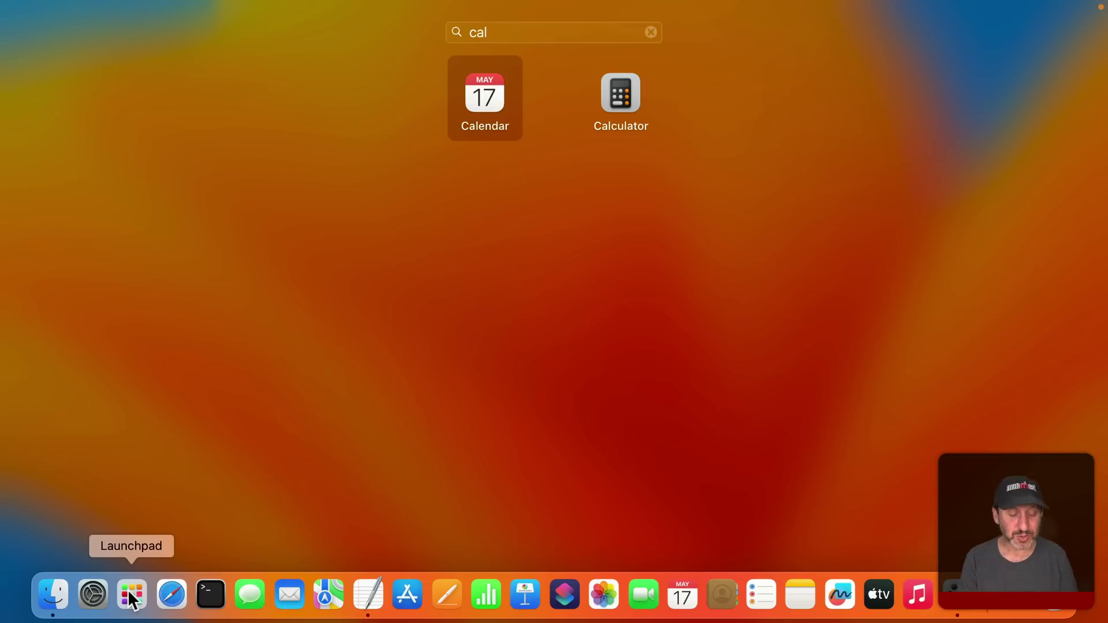
type("c")
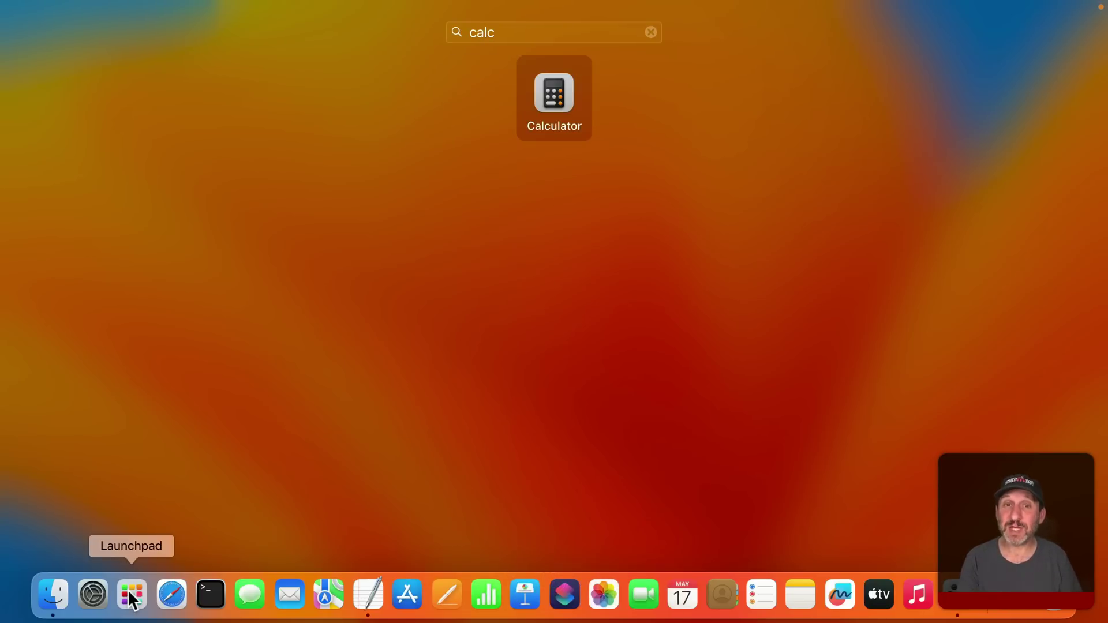
key("Return")
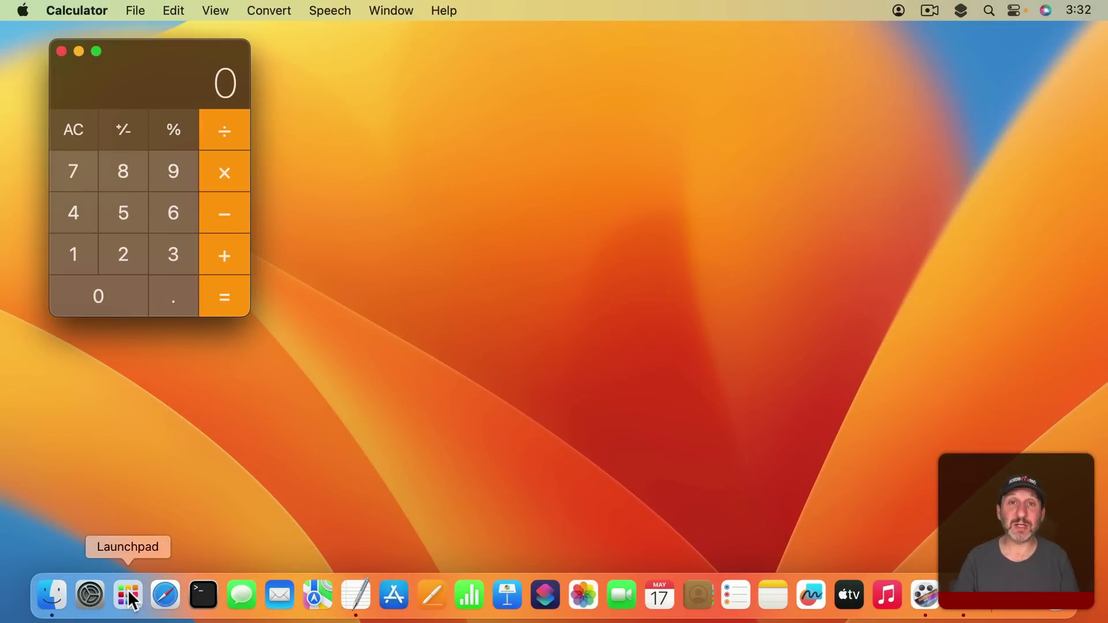
key("super+q")
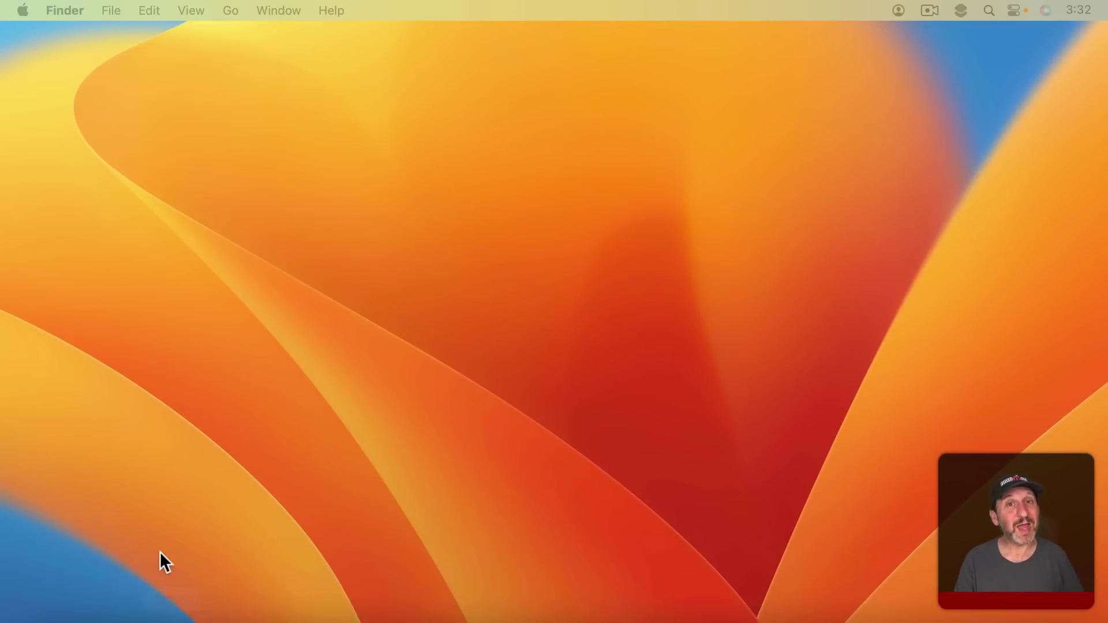
In System Settings, assign Shift-Command-Space as the keyboard shortcut for Show Launchpad
left_click(19, 8)
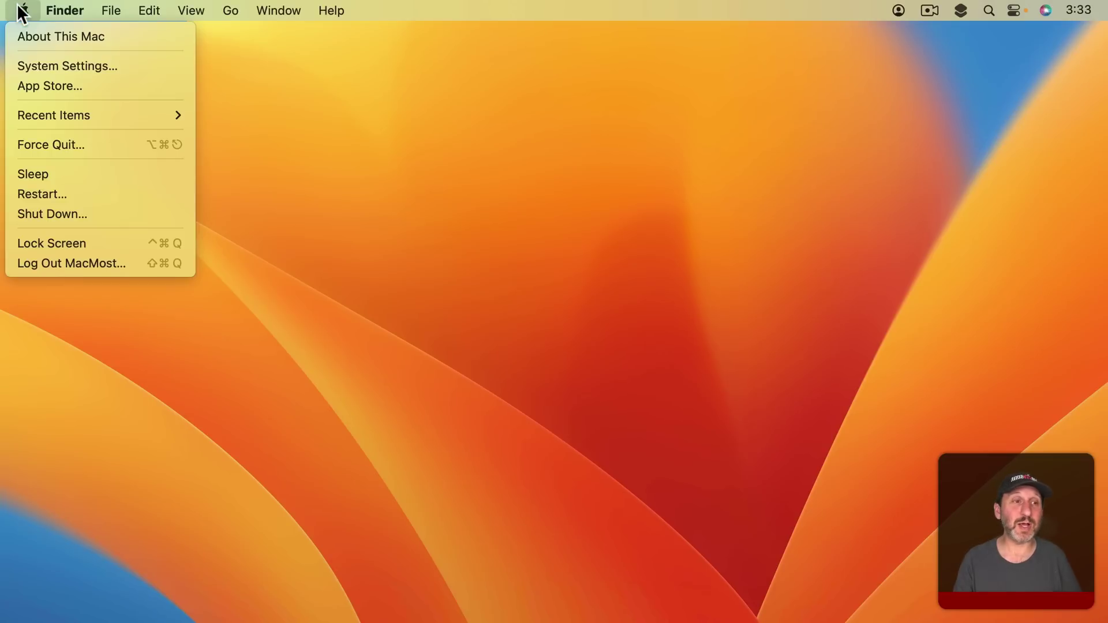
left_click(36, 67)
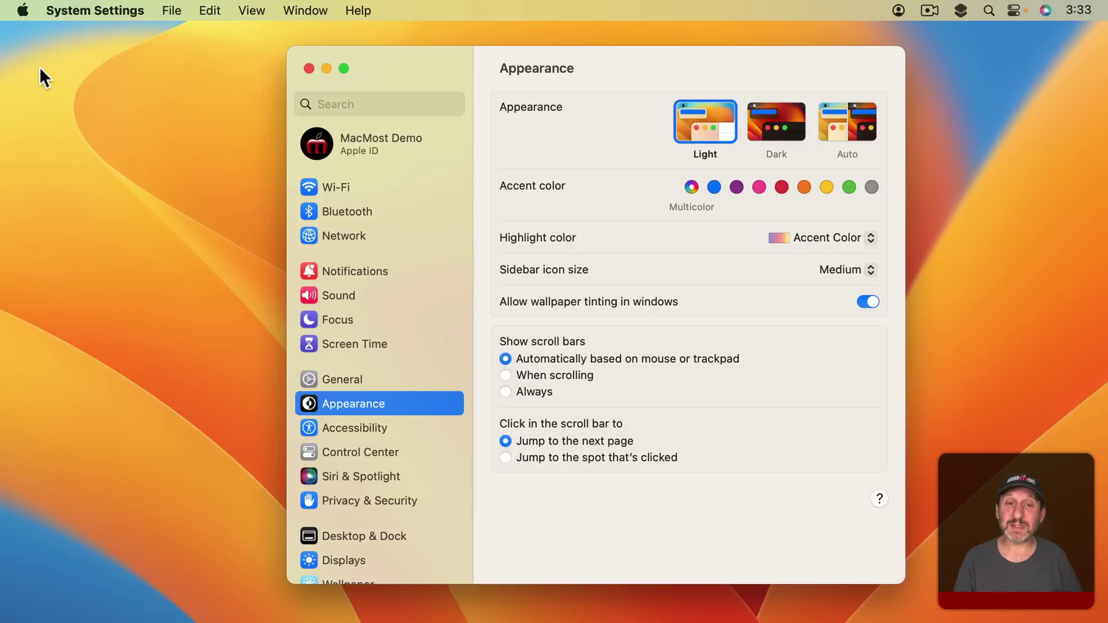
scroll(355, 459, "down", 10)
left_click(351, 472)
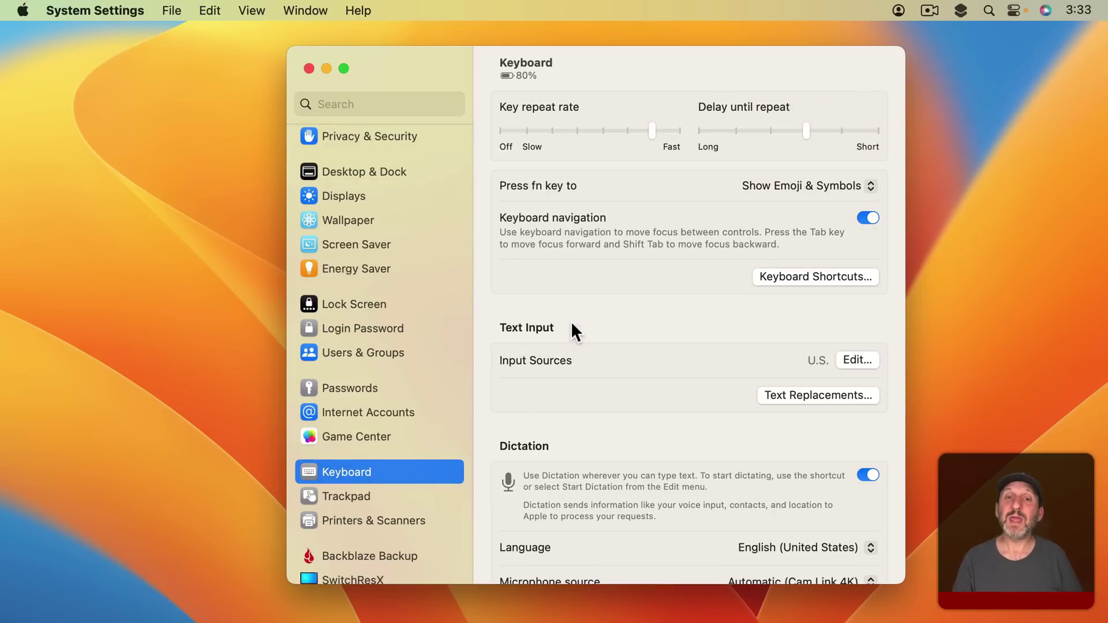
left_click(804, 281)
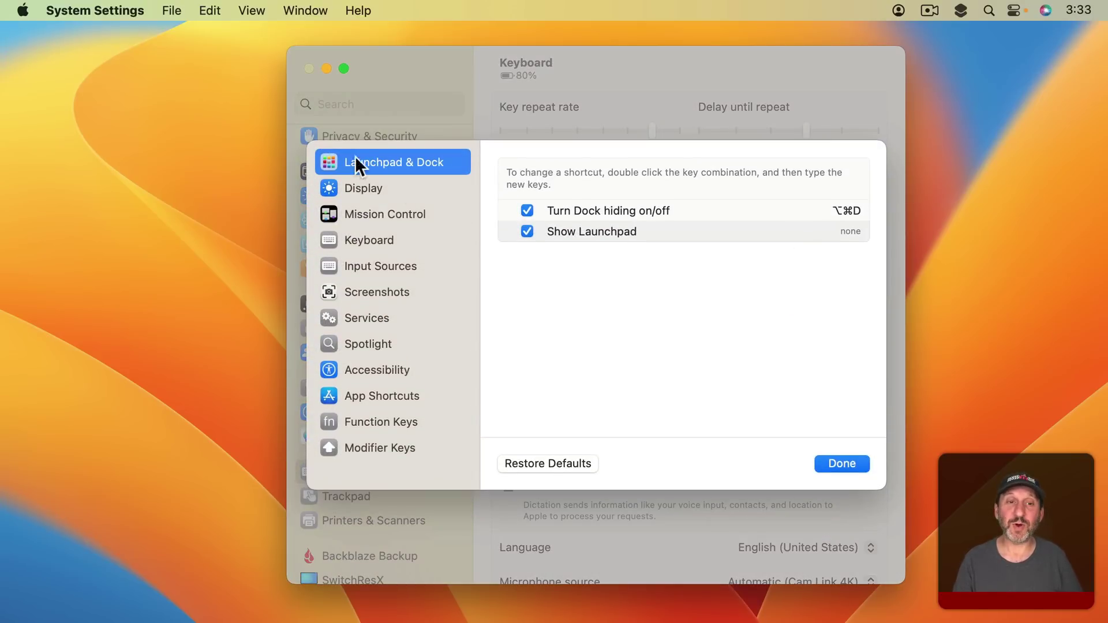
double_click(850, 230)
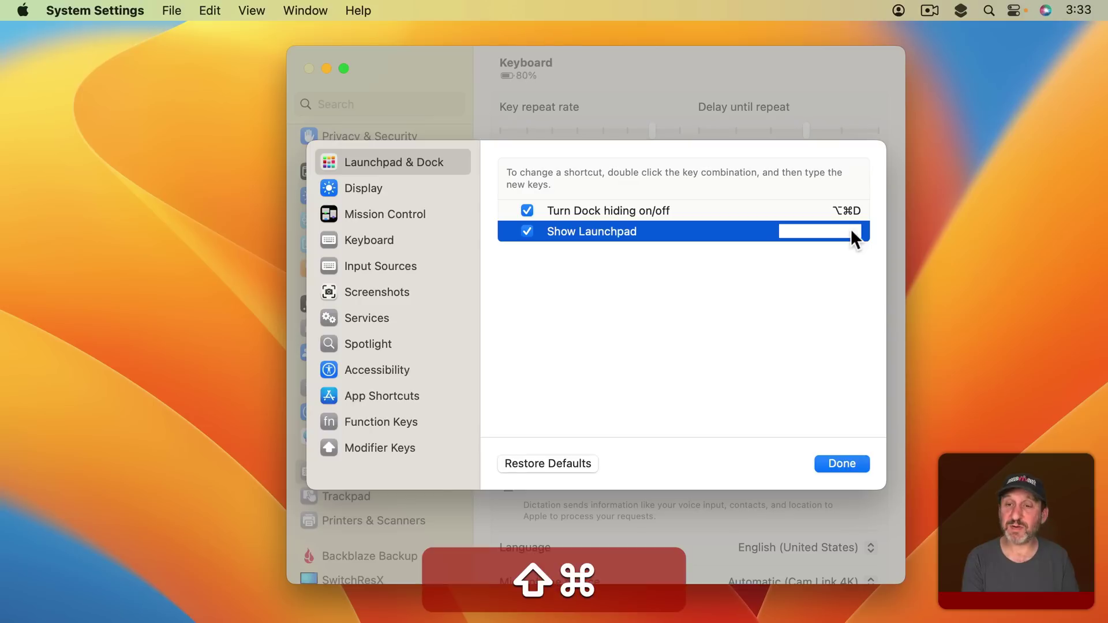
key("shift+super+space")
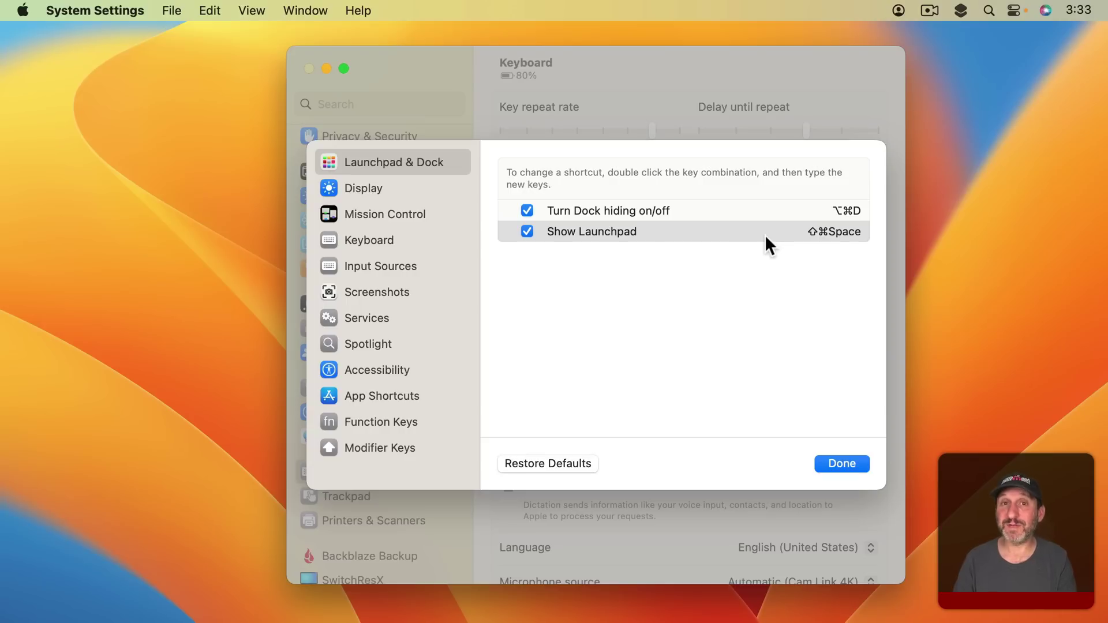
View the Function Keys options in the keyboard shortcut settings, then show and hide Launchpad with its function key
left_click(380, 423)
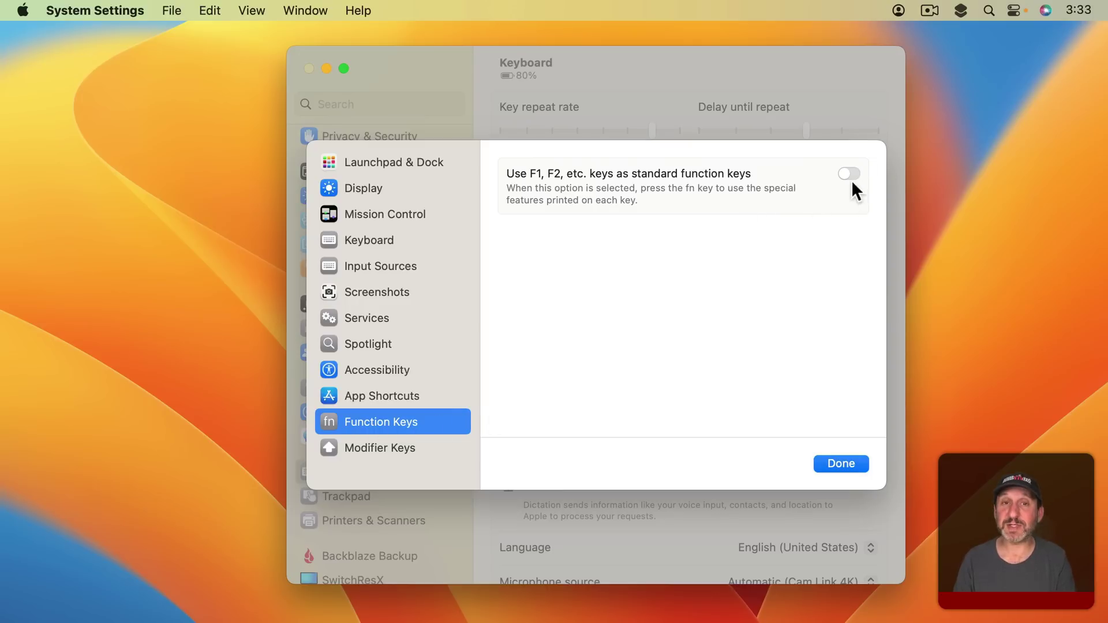
key("F4")
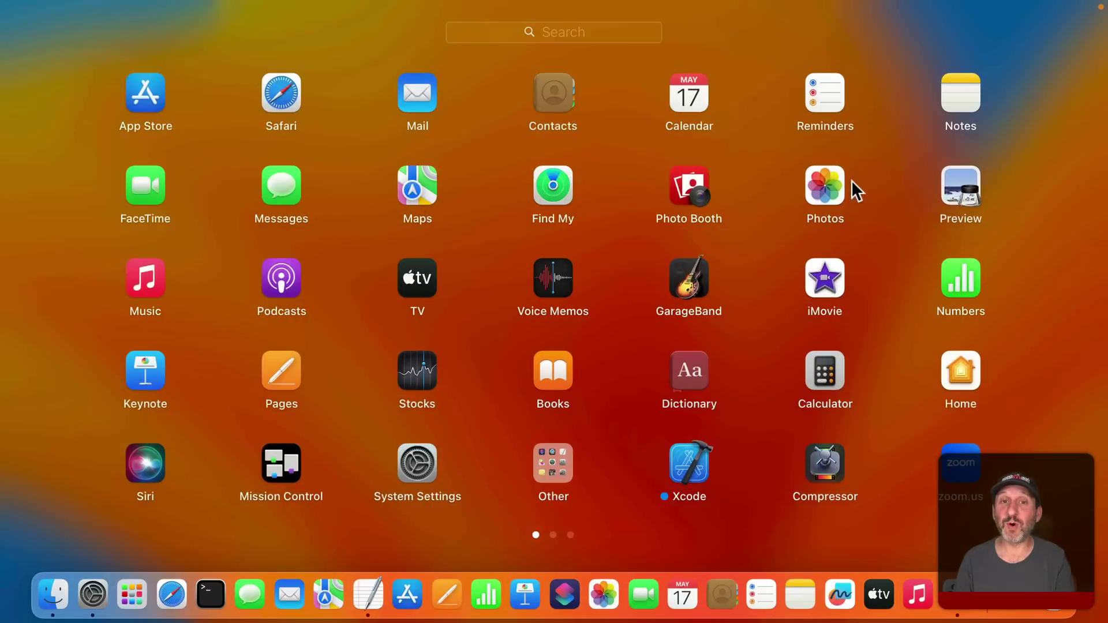
key("F4")
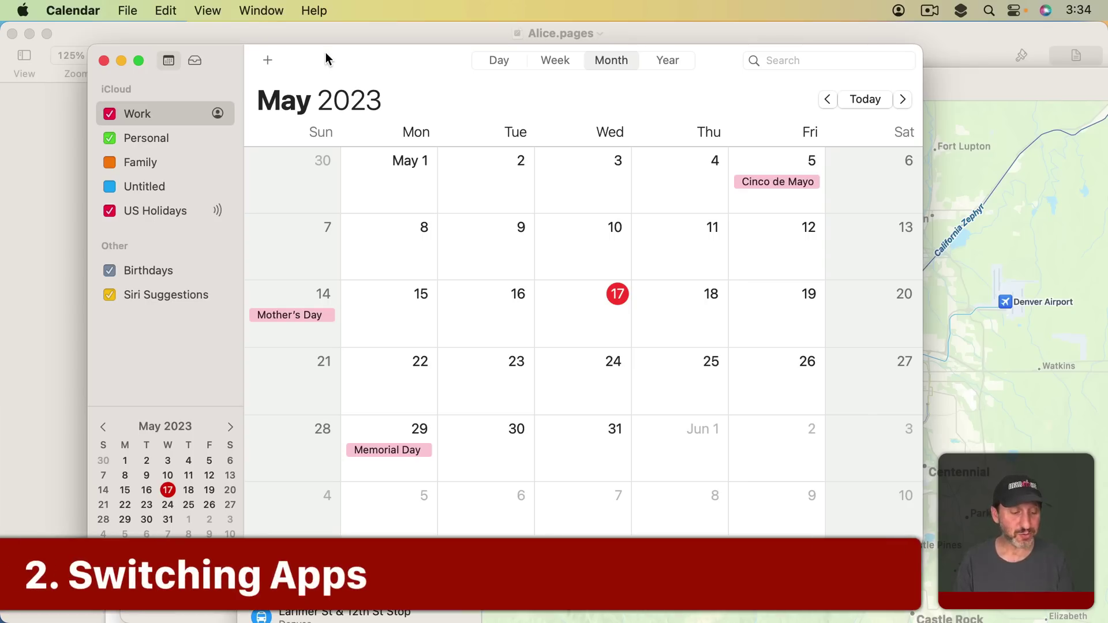
Switch from Calendar to Pages with the app switcher, then bring Maps forward from the Dock
key("super+Tab")
key("super+Tab")
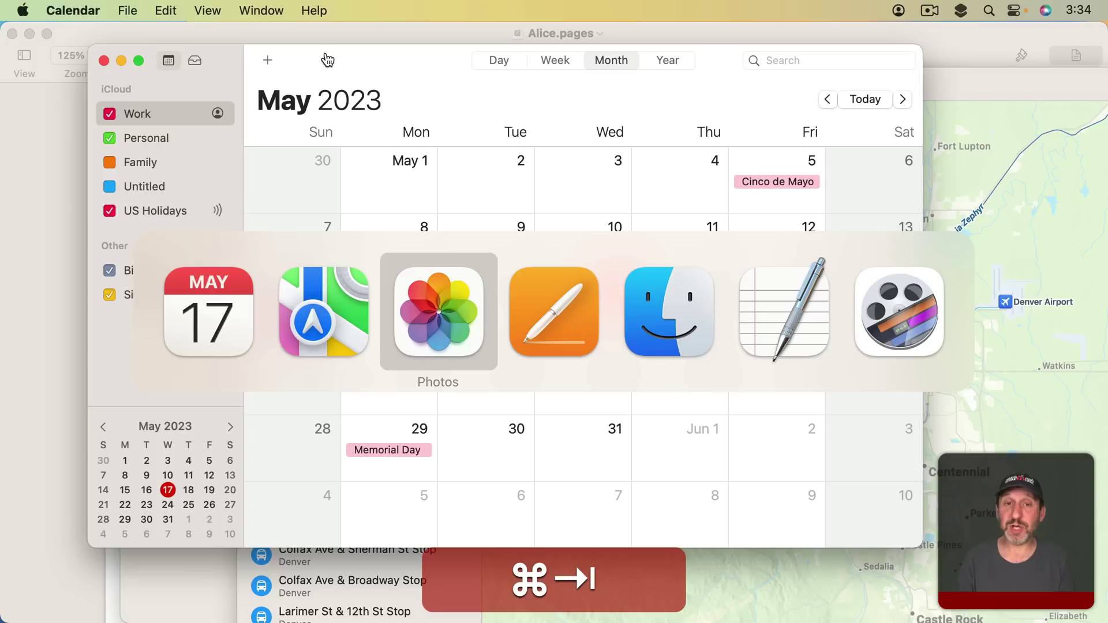
key("super+Tab")
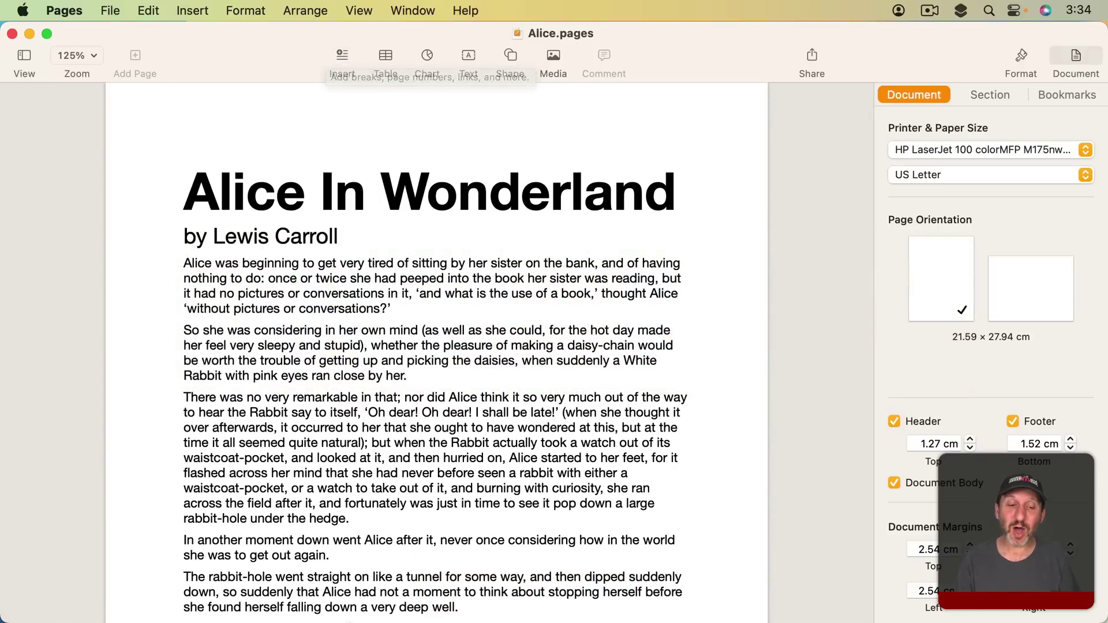
mouse_move(349, 621)
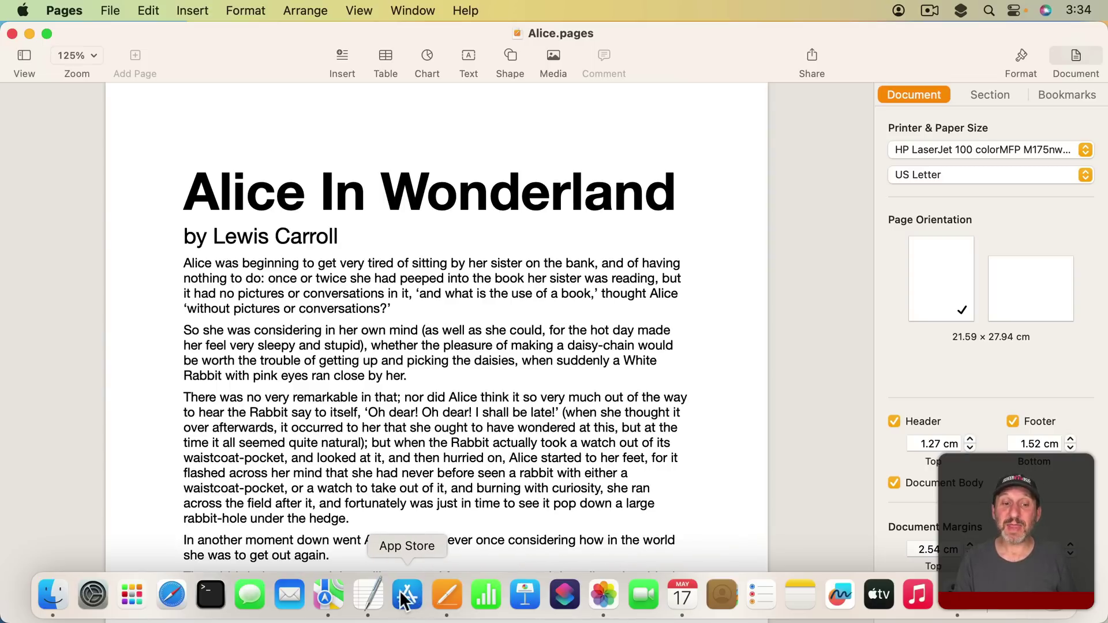
left_click(332, 599)
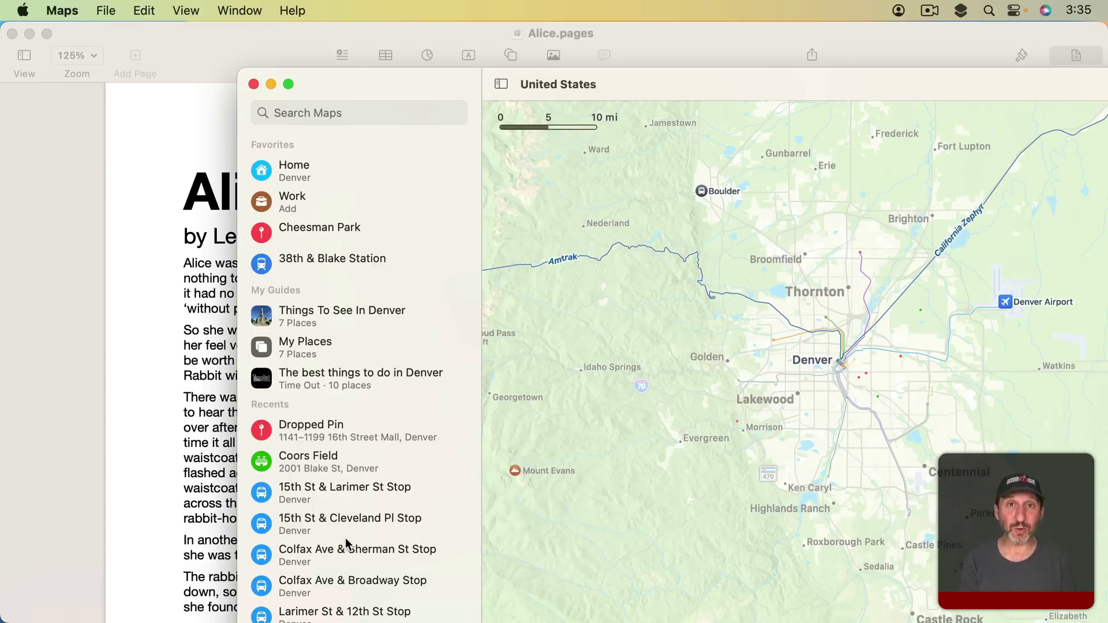
Move keyboard focus to the Dock, step along to Pages and switch to it
key("fn+a")
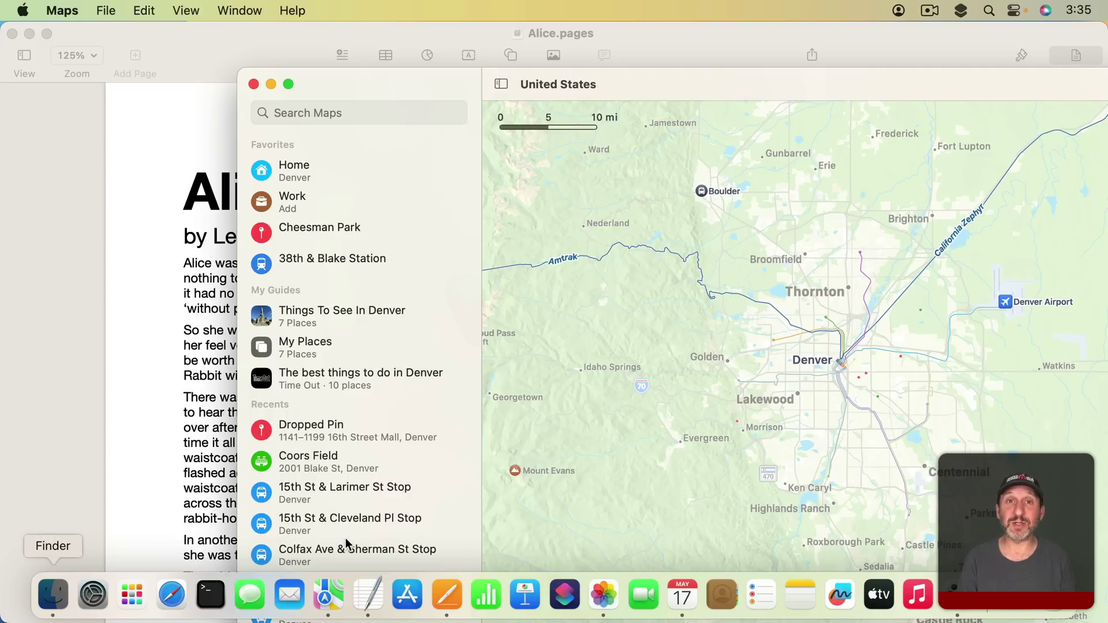
key("Right")
key("Right")
key("Right")
key("Right")
key("Right")
key("Right")
key("Right")
key("Right")
key("Right")
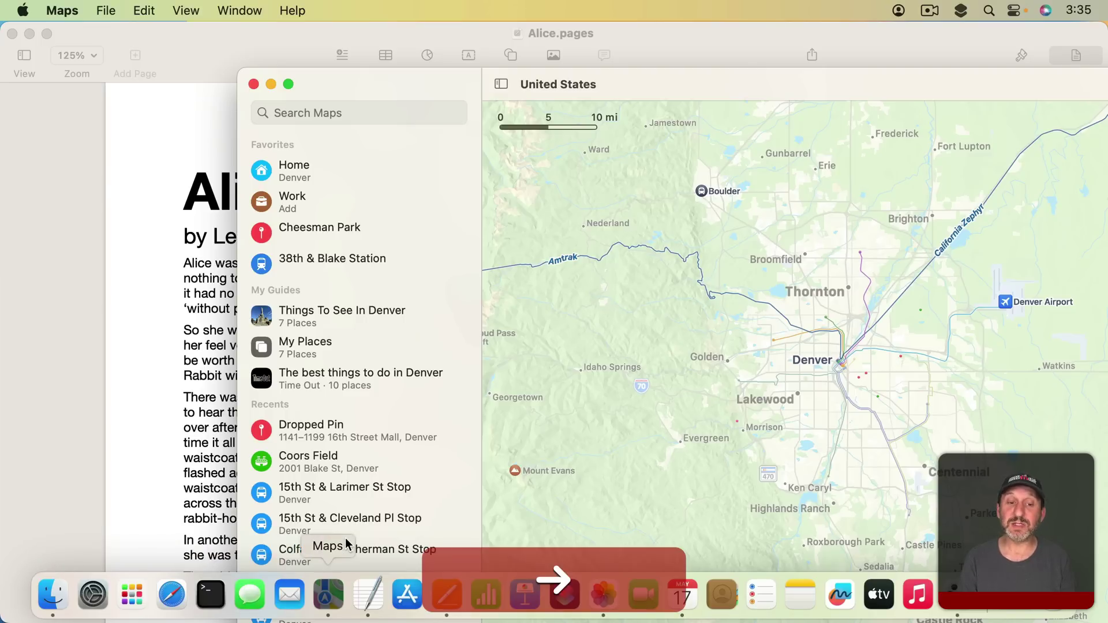
key("Right")
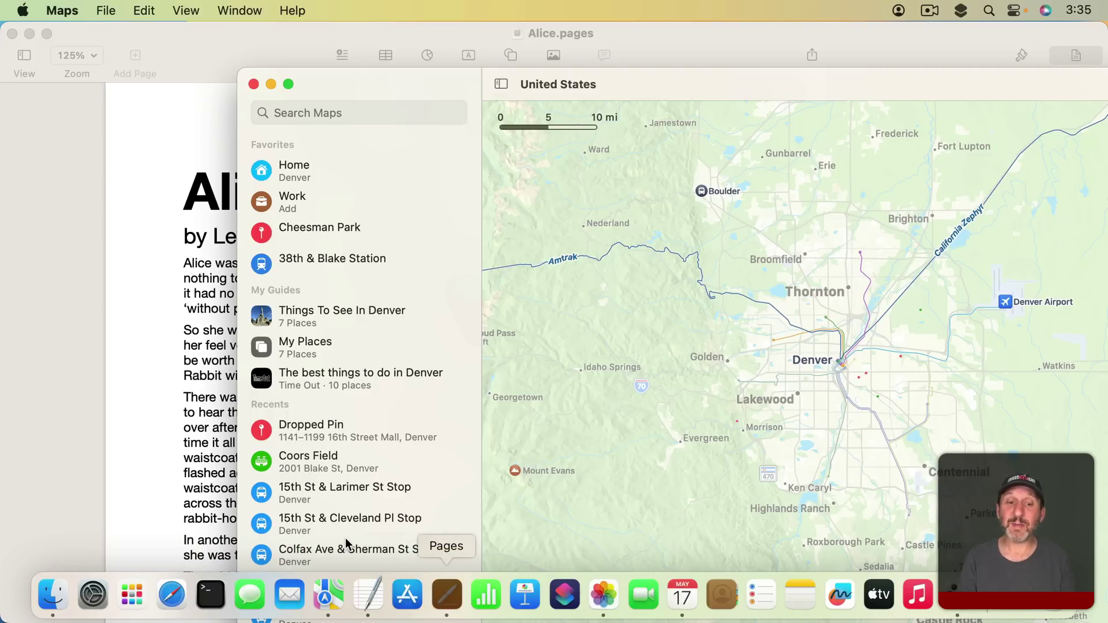
key("space")
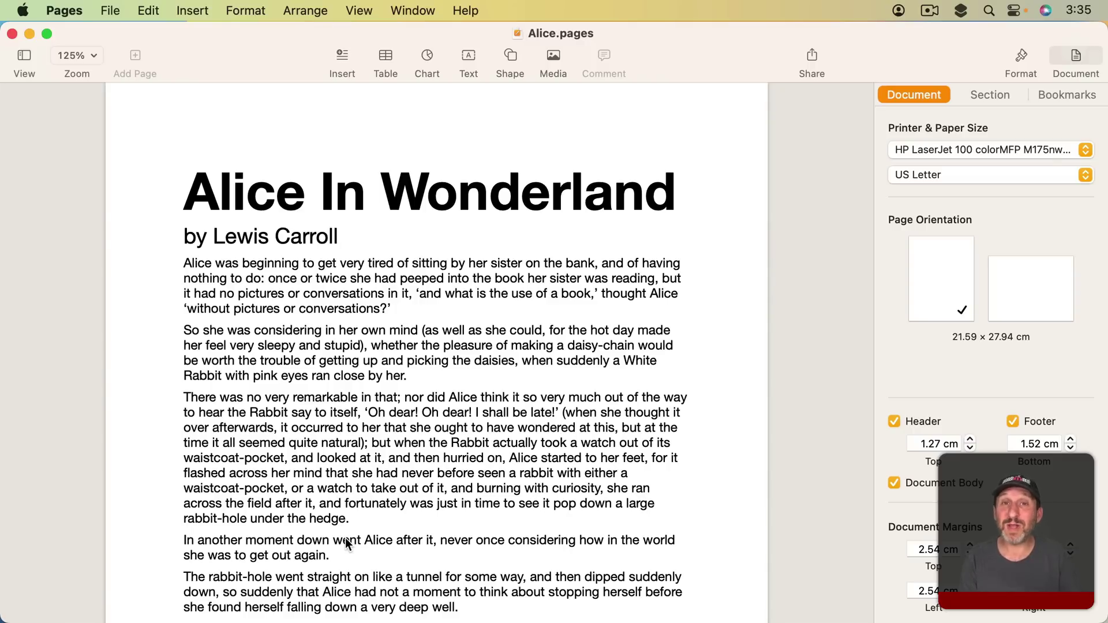
Show all open windows in Mission Control and switch to Photos
key("ctrl+Up")
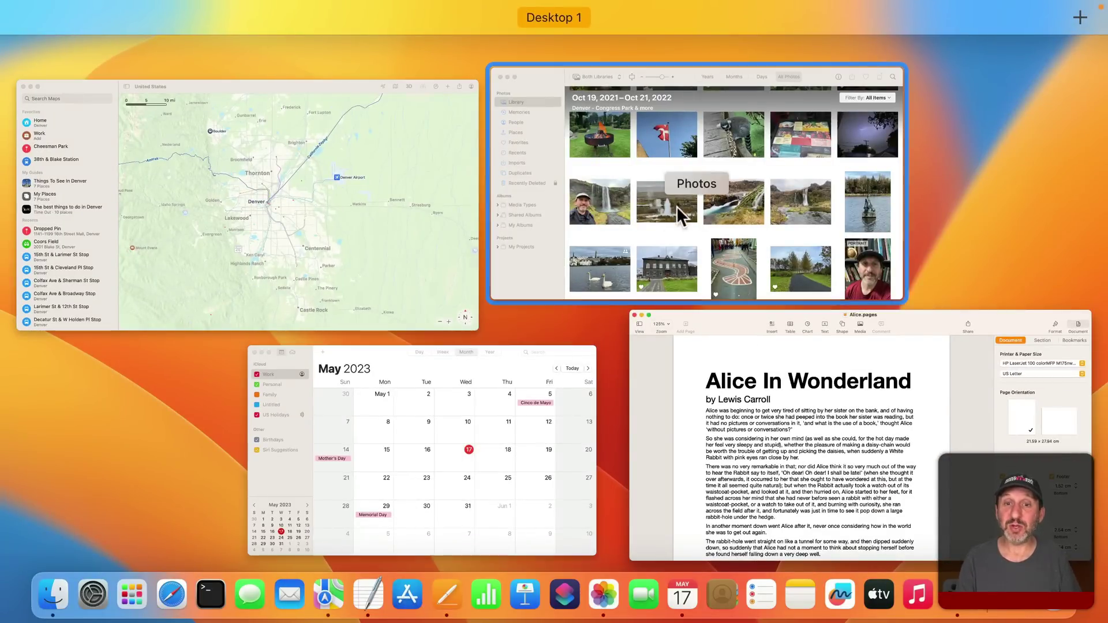
left_click(613, 203)
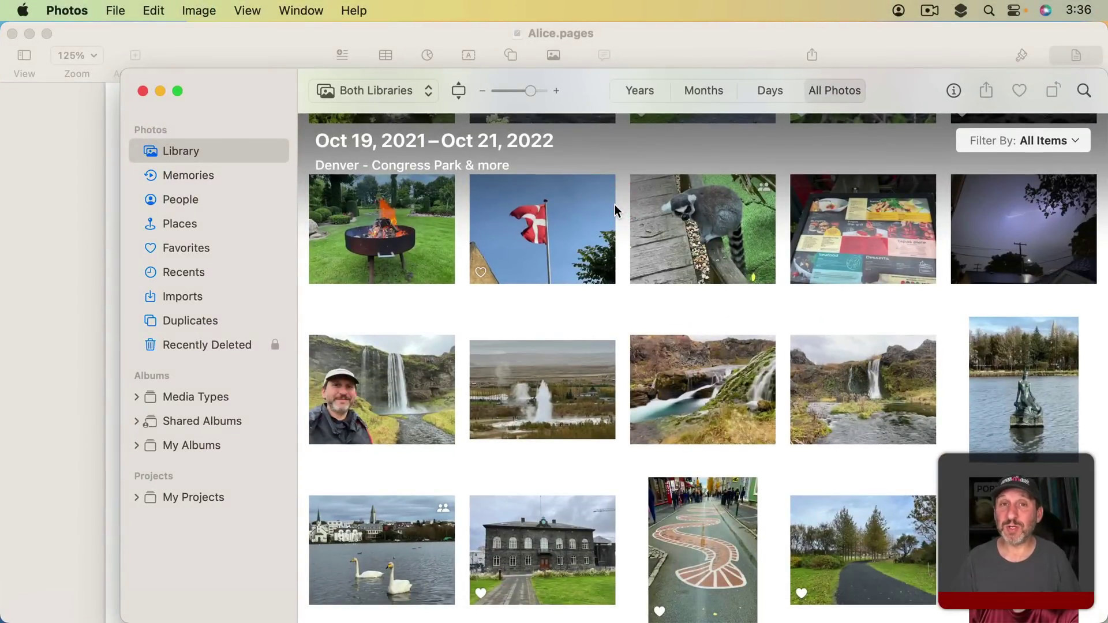
Return to the Alice.pages window in Pages and create a new document from the Blank template
left_click(276, 46)
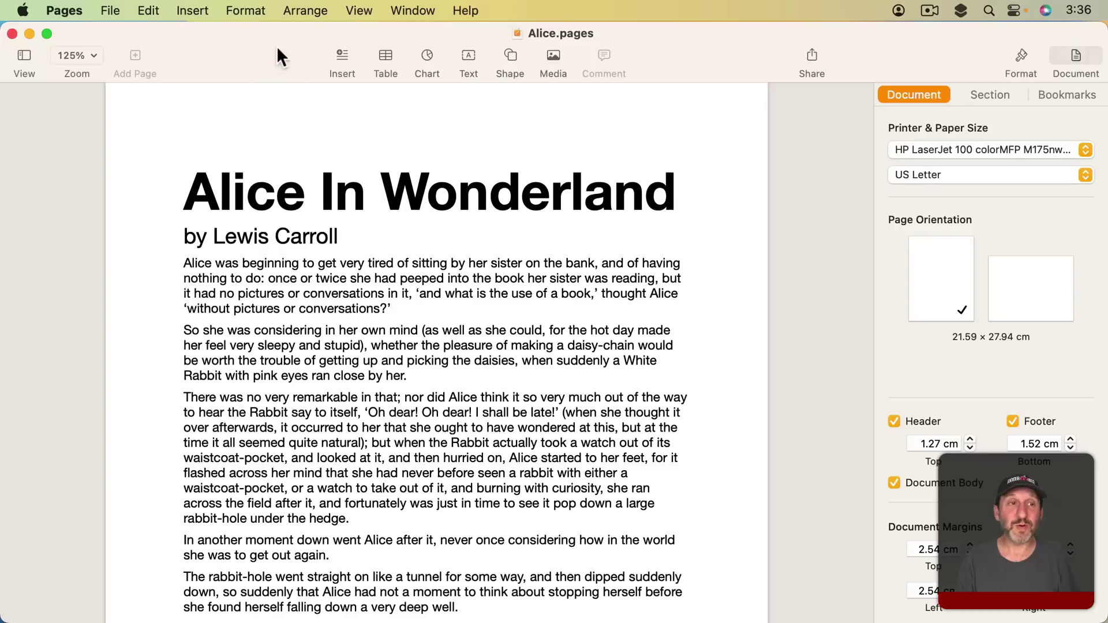
key("super+n")
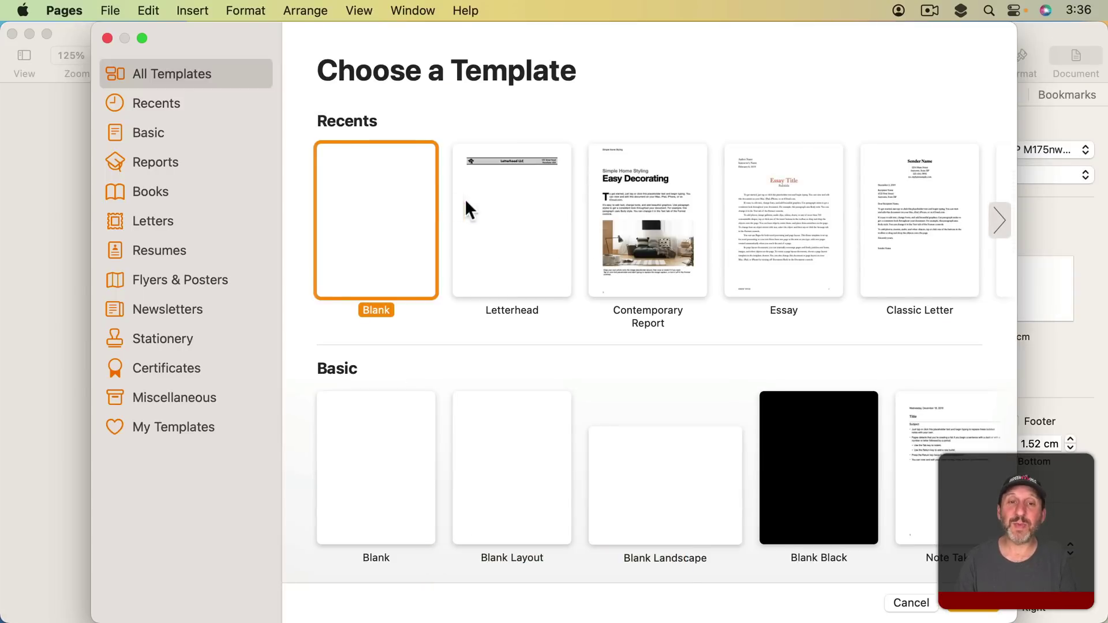
double_click(387, 190)
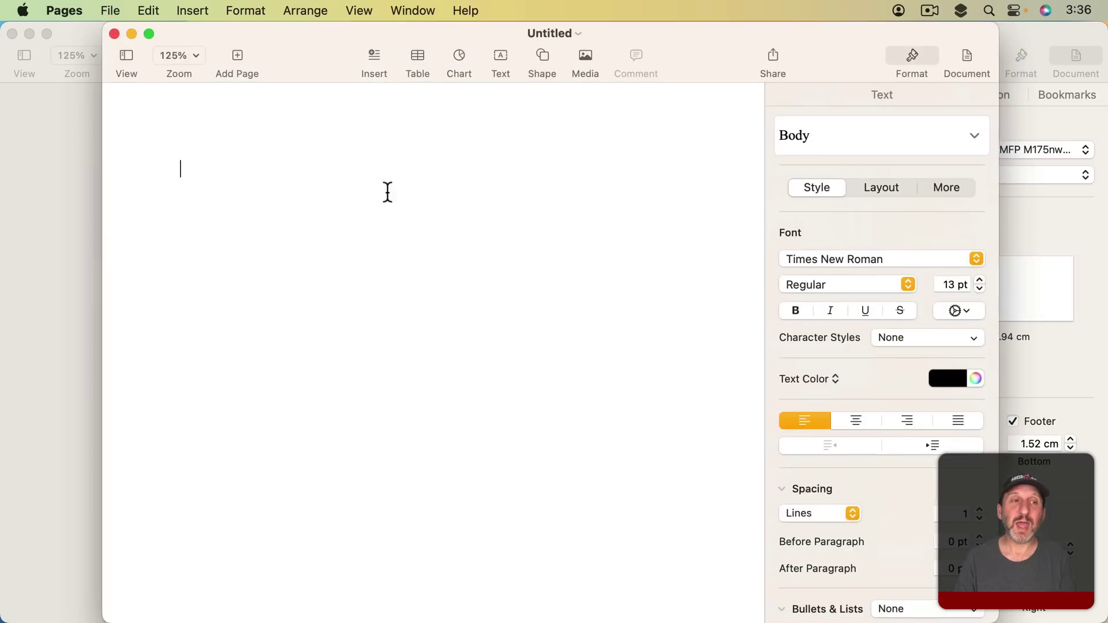
Switch to the Alice.pages window through Mission Control and cycle repeatedly between the open Pages windows
key("ctrl+Up")
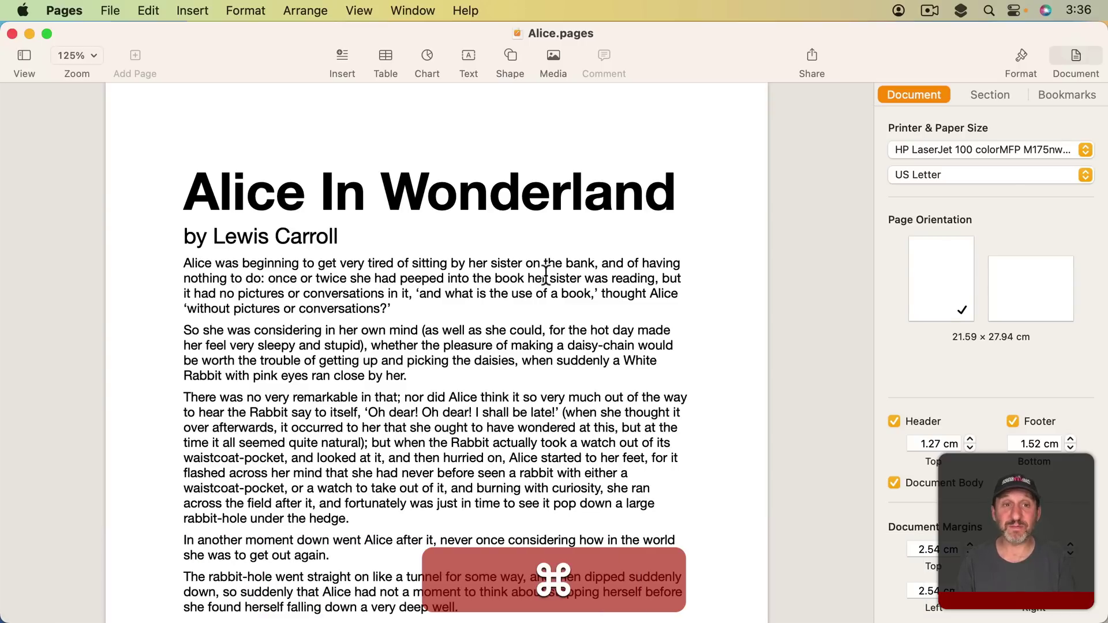
key("super+grave")
key("super+grave")
key("super+grave")
key("super+grave")
key("super+grave")
key("super+grave")
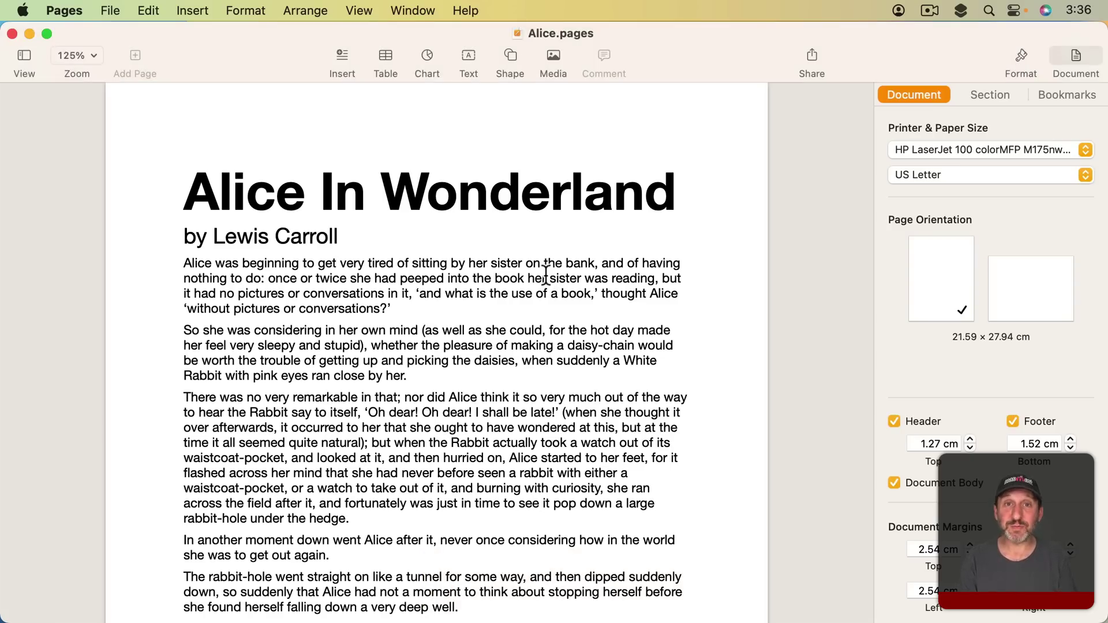
Show all Pages windows in App Exposé and switch to the Untitled document
key("ctrl+Down")
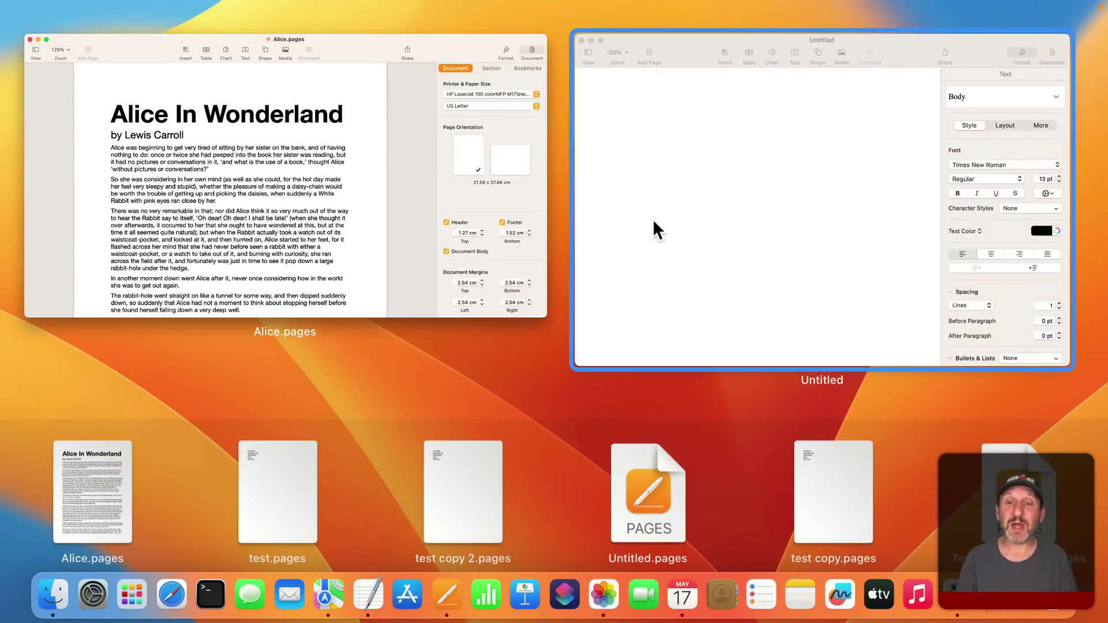
left_click(670, 221)
key("ctrl")
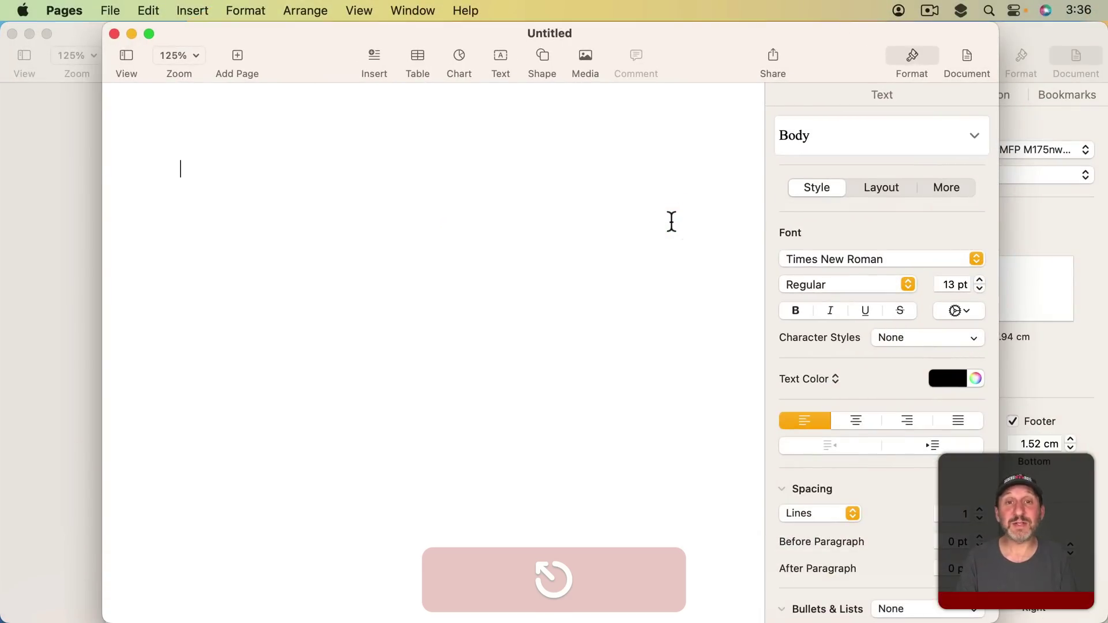
Show the Pages windows in App Exposé again, step through the other running apps, and return to the Untitled document
key("ctrl+Down")
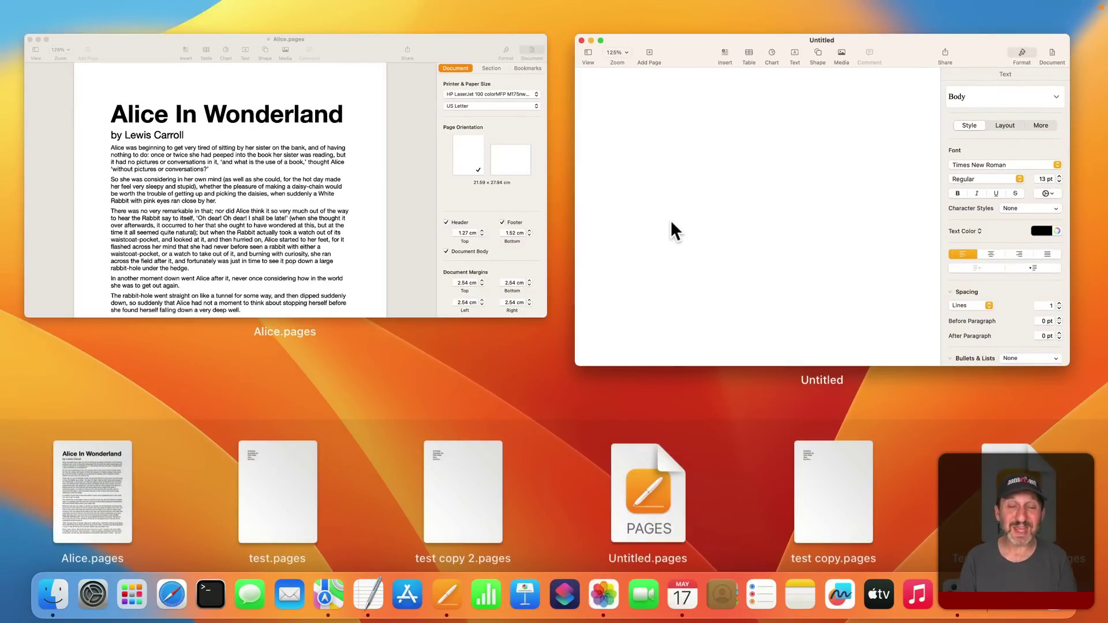
key("Tab")
key("Tab")
key("Tab")
key("Tab")
key("Tab")
key("Tab")
key("Tab")
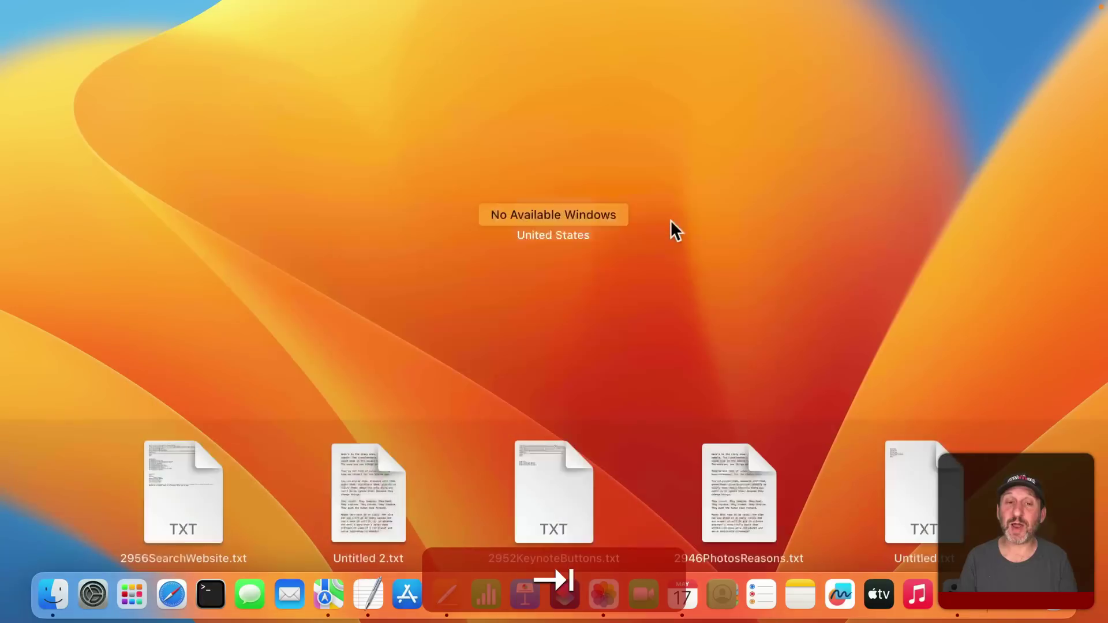
key("Up")
key("Up")
key("Right")
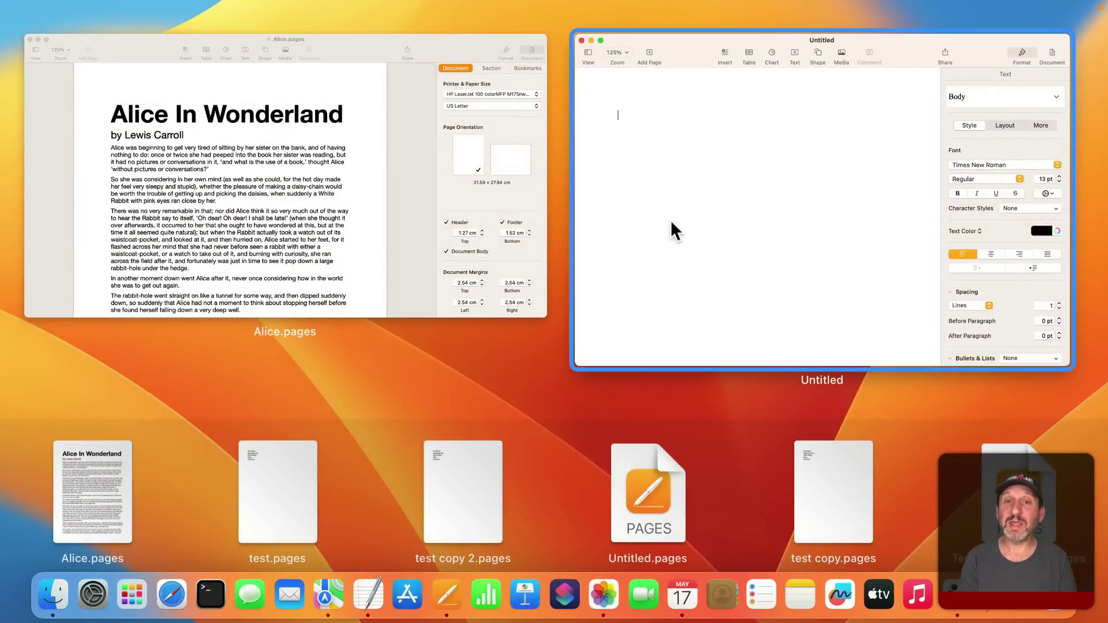
key("Return")
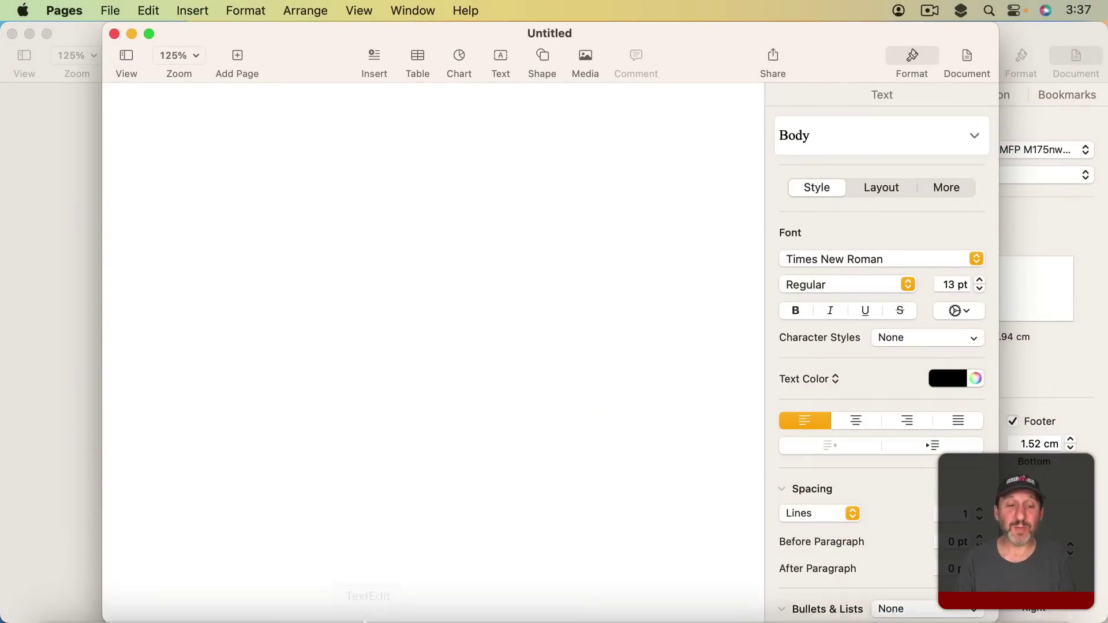
View the window list of Pages in the Dock, then bring Alice.pages forward from the app's own window list
mouse_move(210, 603)
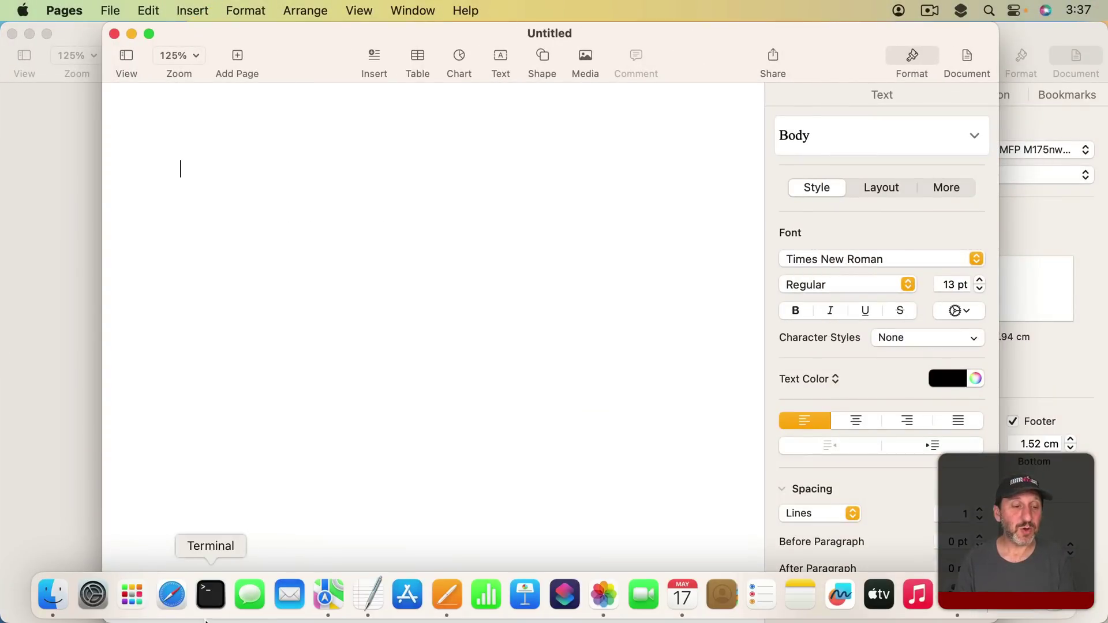
left_click(446, 599)
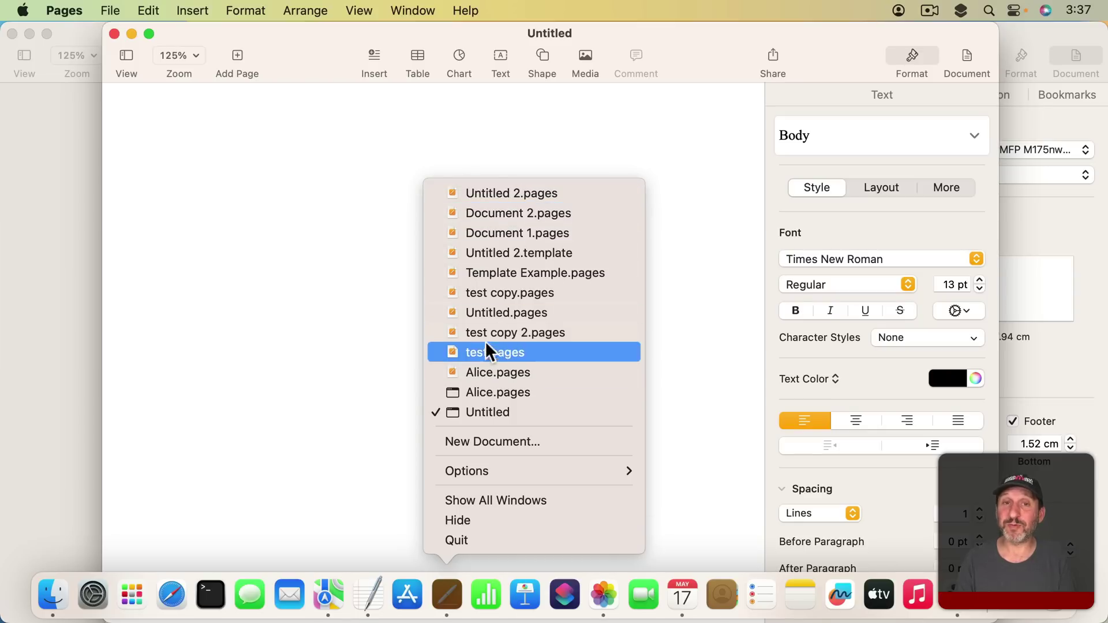
left_click(376, 290)
left_click(323, 145)
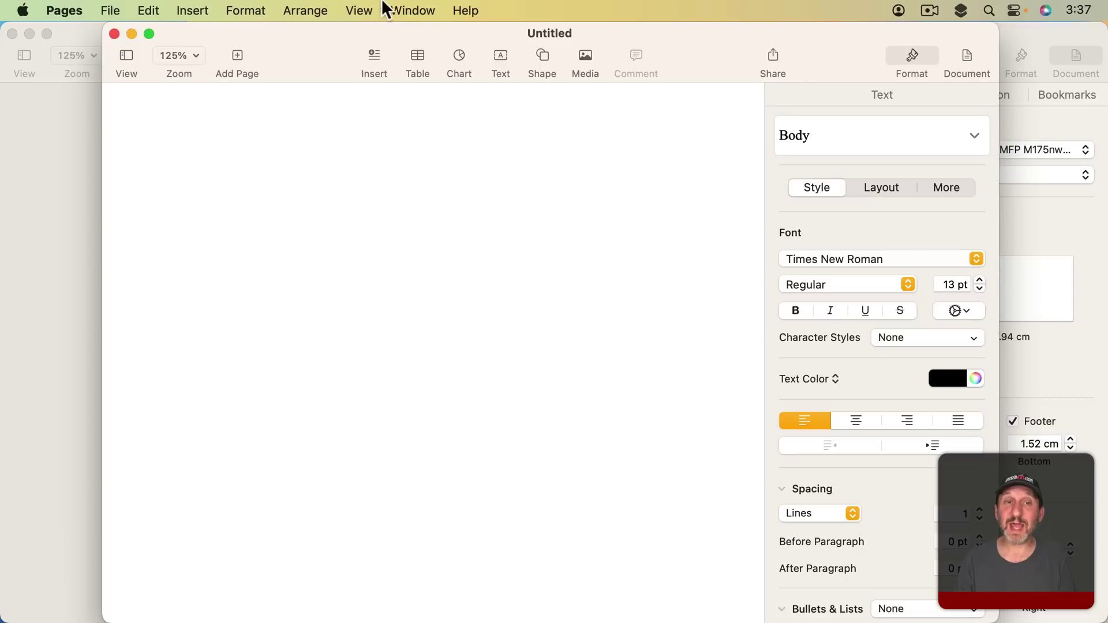
left_click(419, 9)
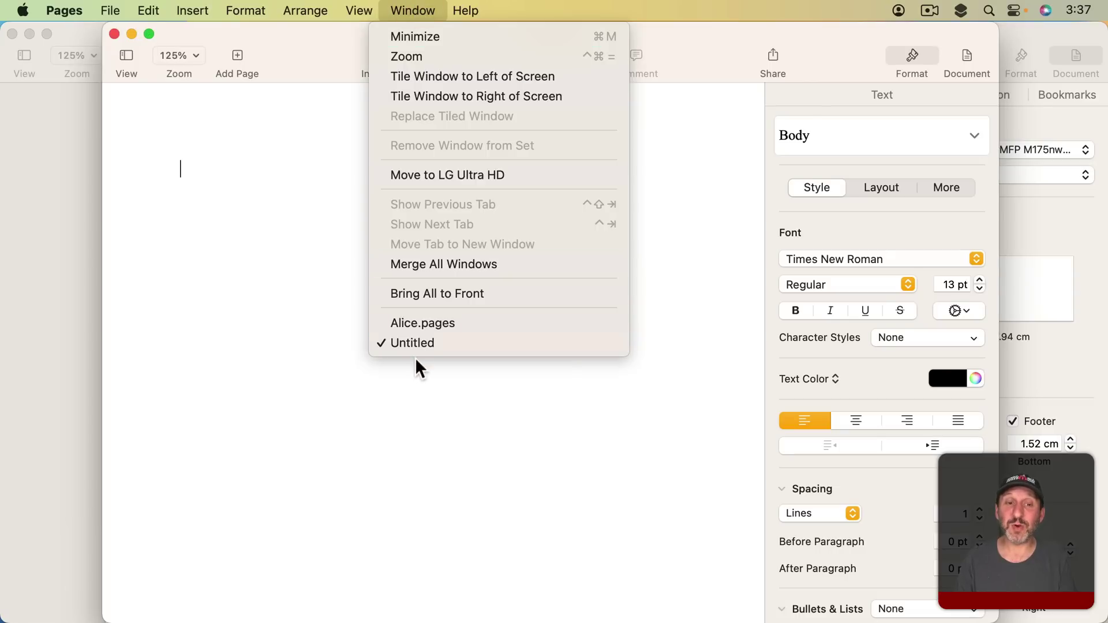
left_click(417, 324)
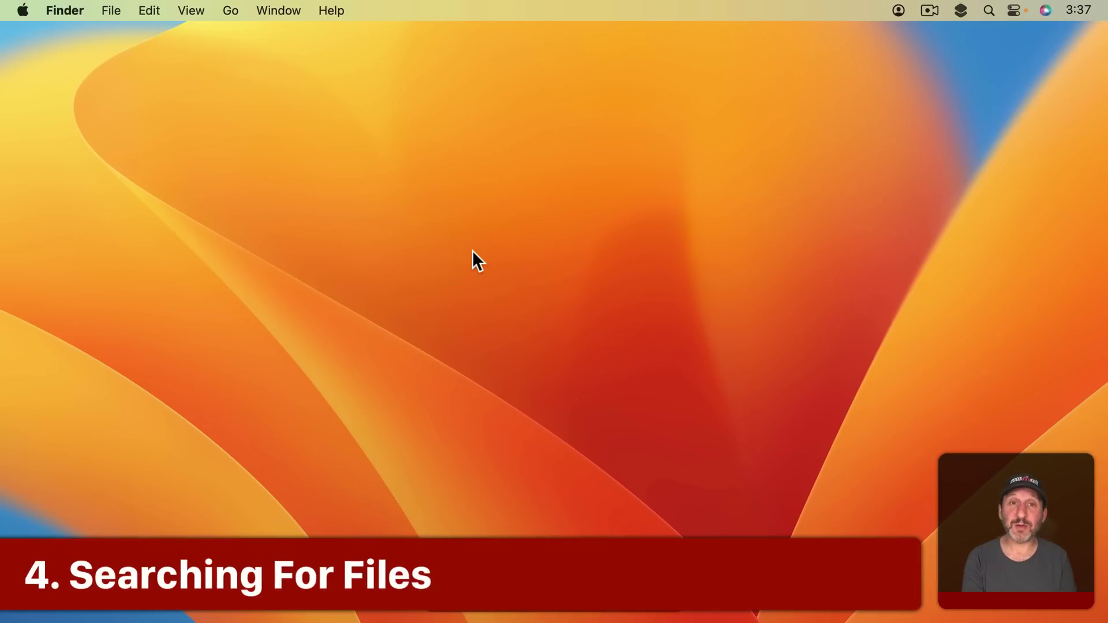
Search Spotlight for test.txt and choose the matching plain text document
key("super+space")
type("test.txt")
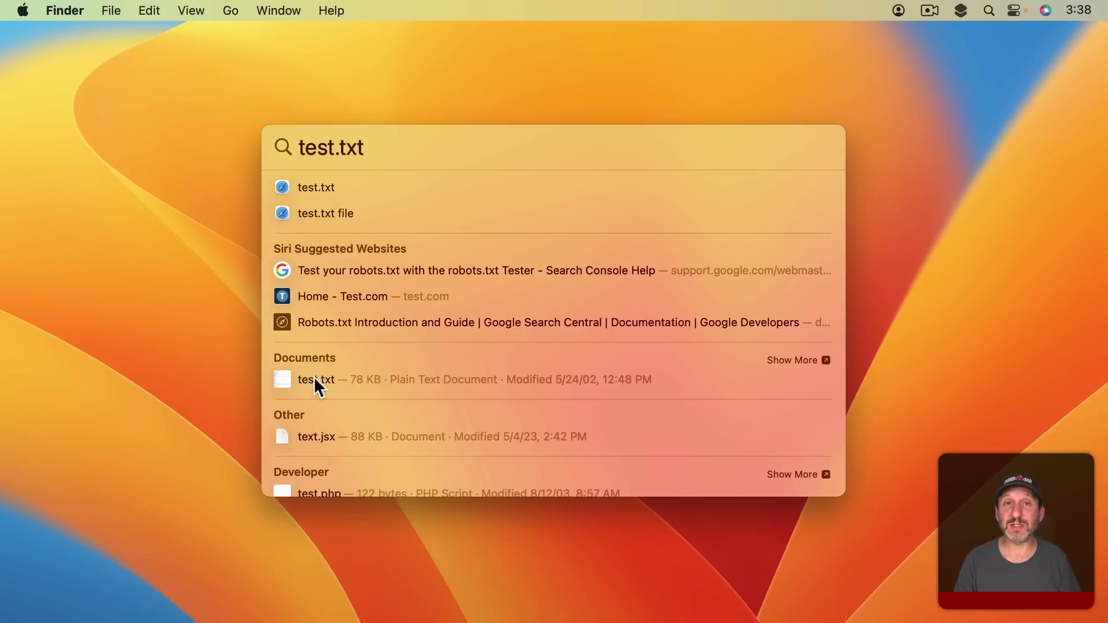
left_click(313, 376)
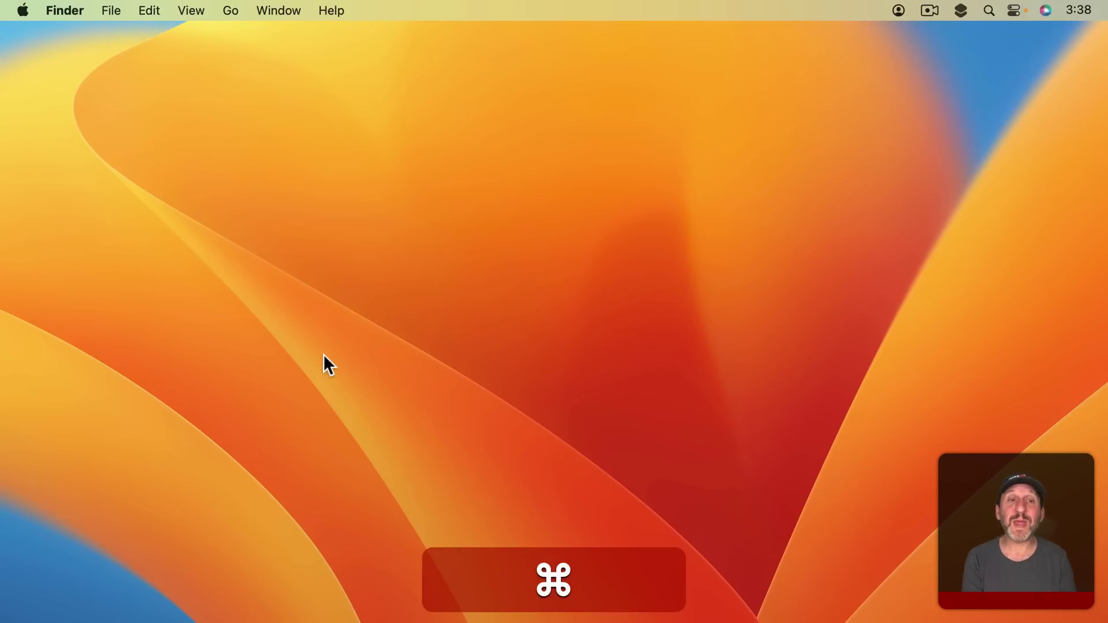
Open a Finder search window for This Mac and search for test.txt
key("alt+super+space")
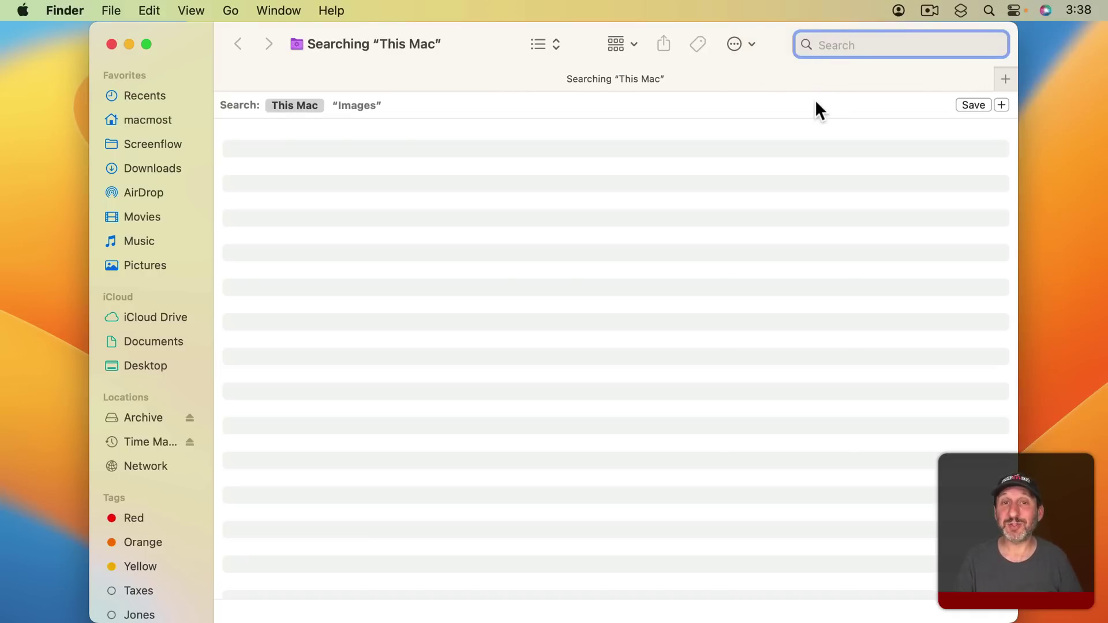
type("test.")
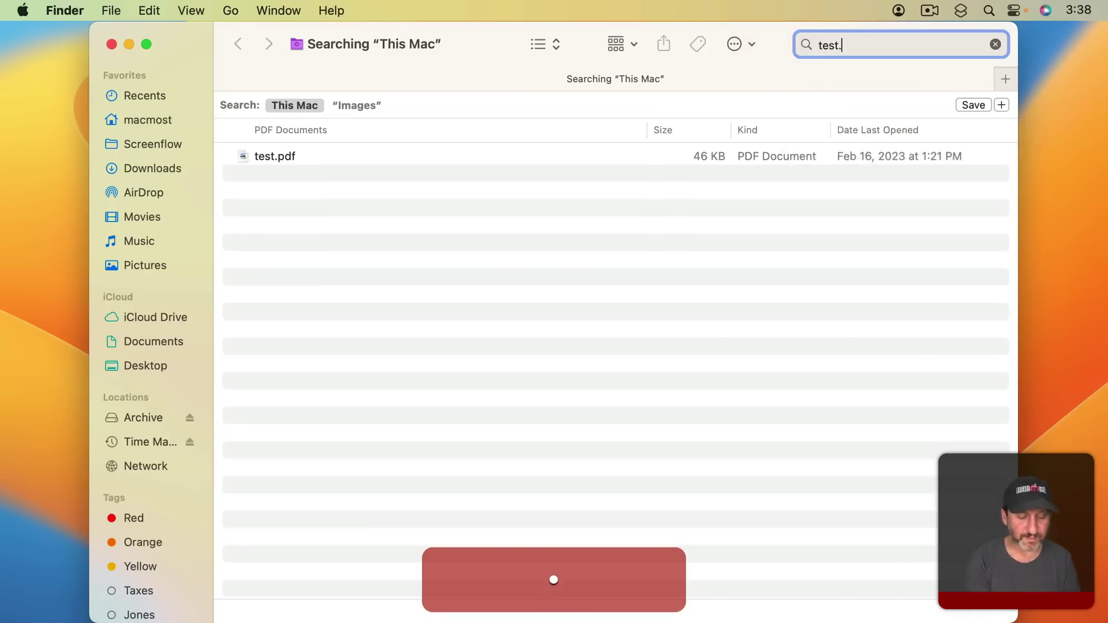
type("txt")
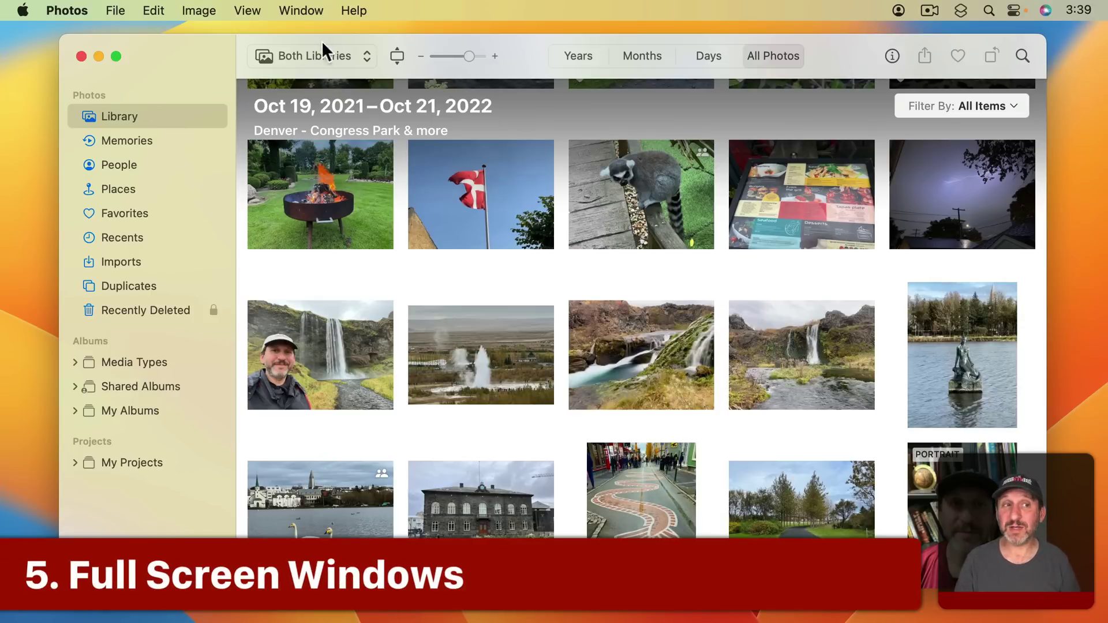
Make the Photos window full screen and return to its space through Mission Control
left_click(117, 55)
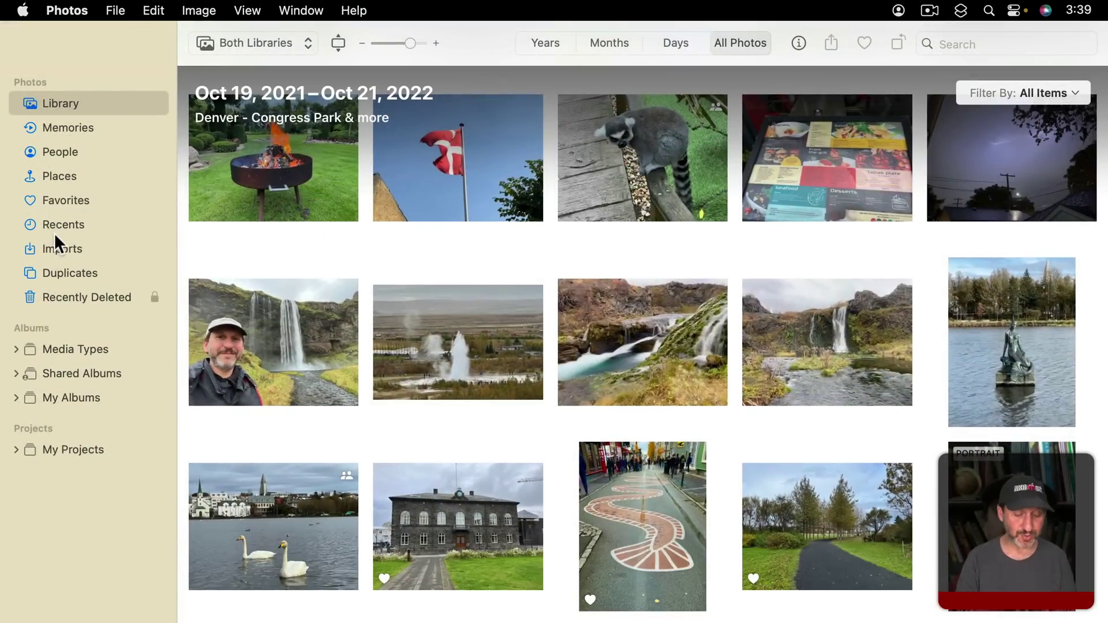
key("ctrl+Up")
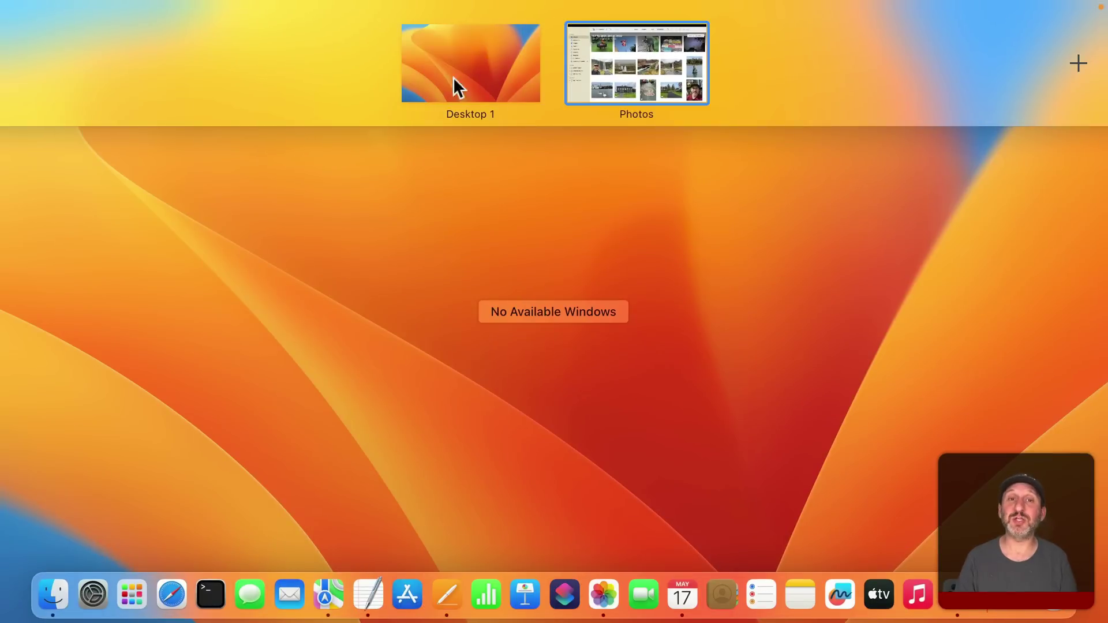
mouse_move(616, 50)
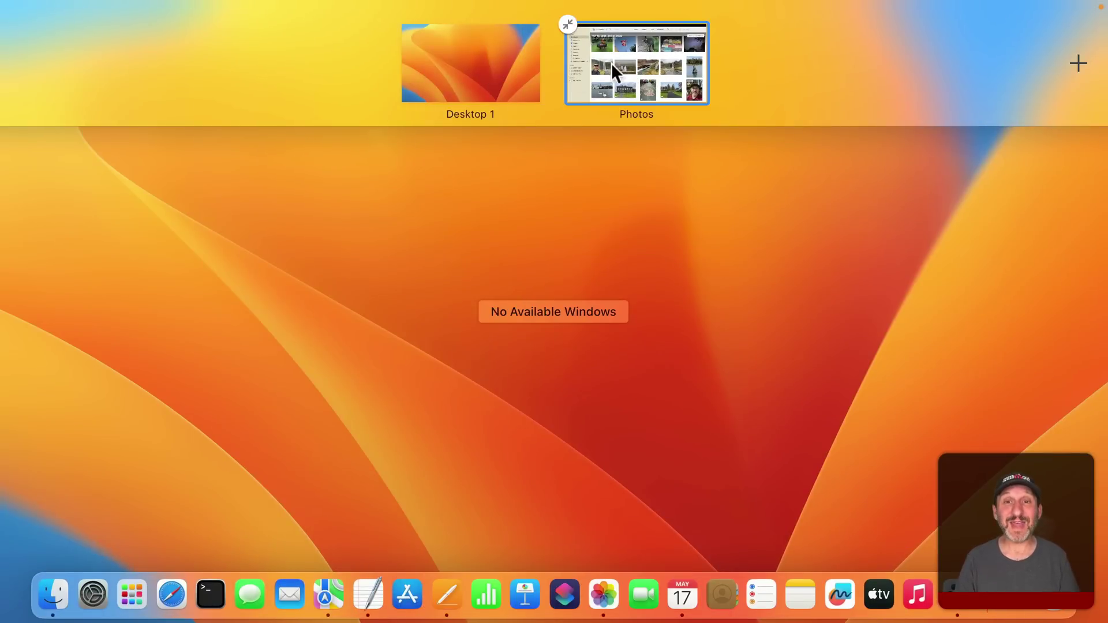
left_click(650, 65)
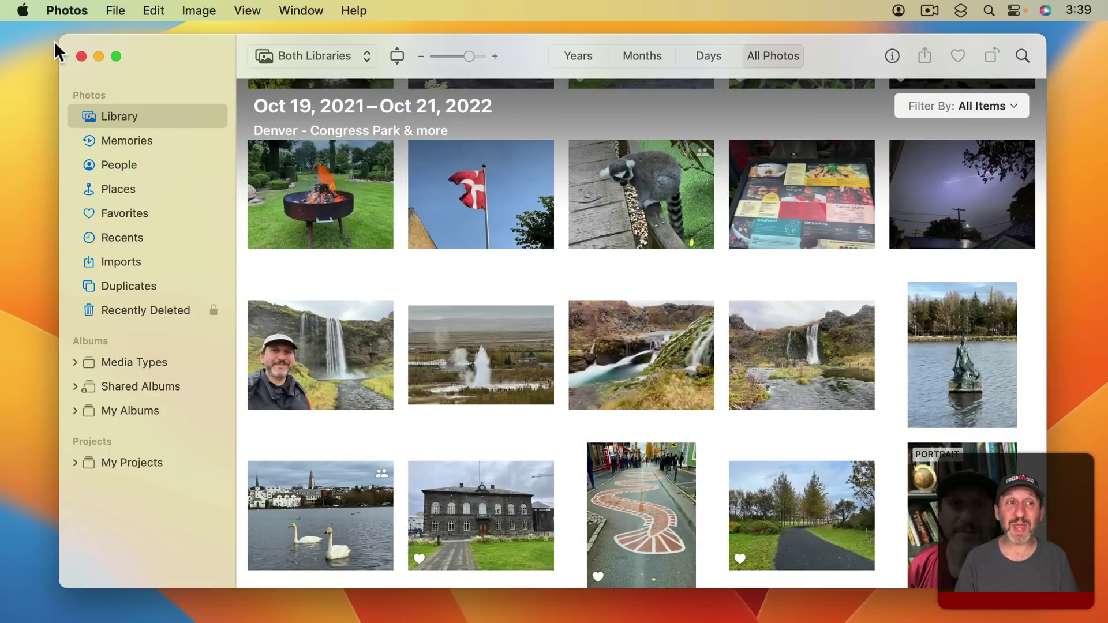
Enlarge the Photos window to fill the desktop without full screen mode, then shrink it away from the screen edges
left_click_drag(57, 34, 12, 32)
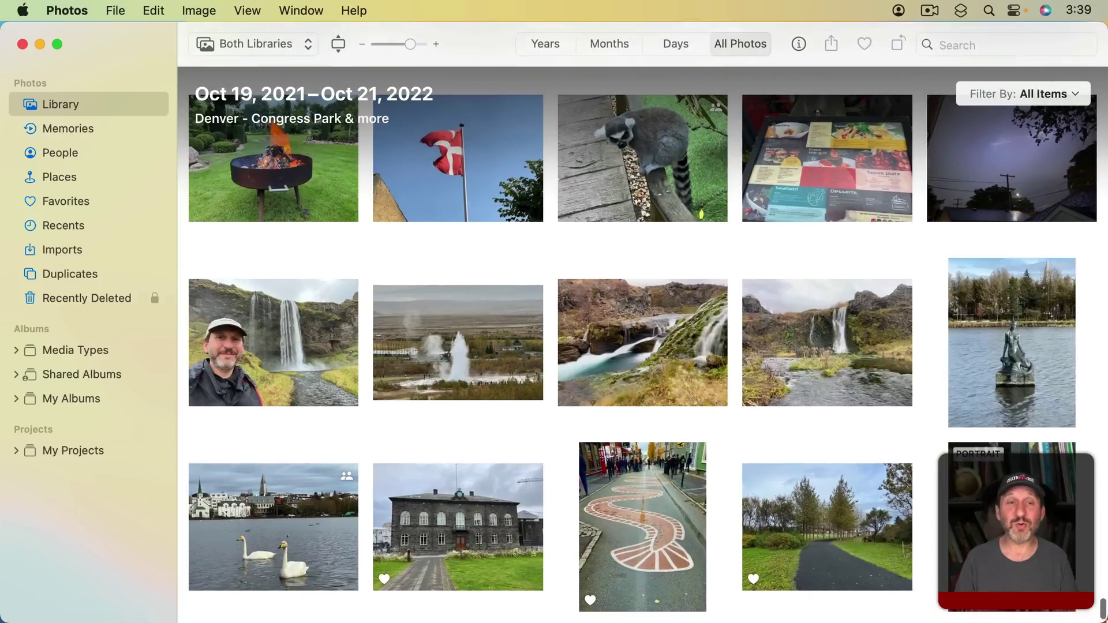
left_click_drag(1046, 589, 837, 475)
left_click_drag(154, 38, 228, 53)
Extend the Photos window's upper-left corner to the edge of the desktop, then pull that corner back in
key("alt")
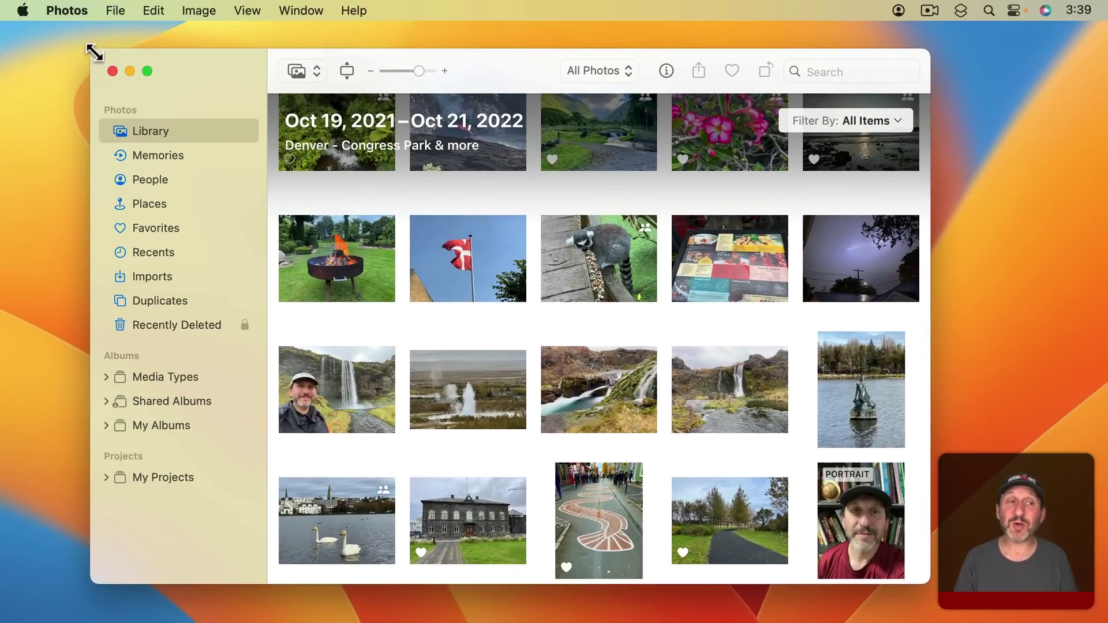
double_click(94, 53)
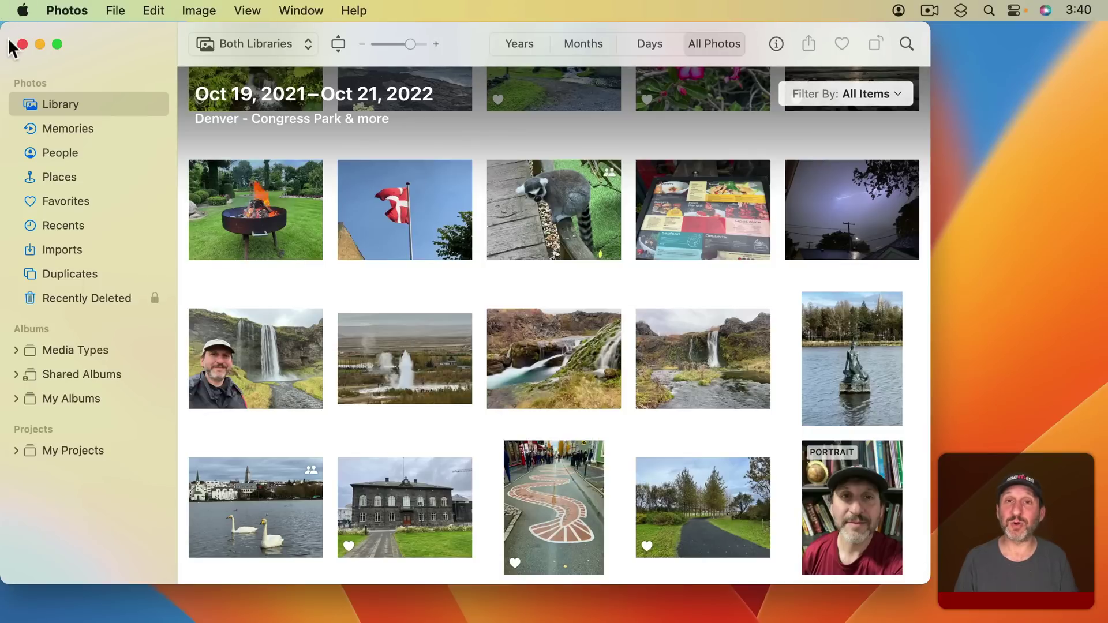
left_click_drag(3, 27, 76, 50)
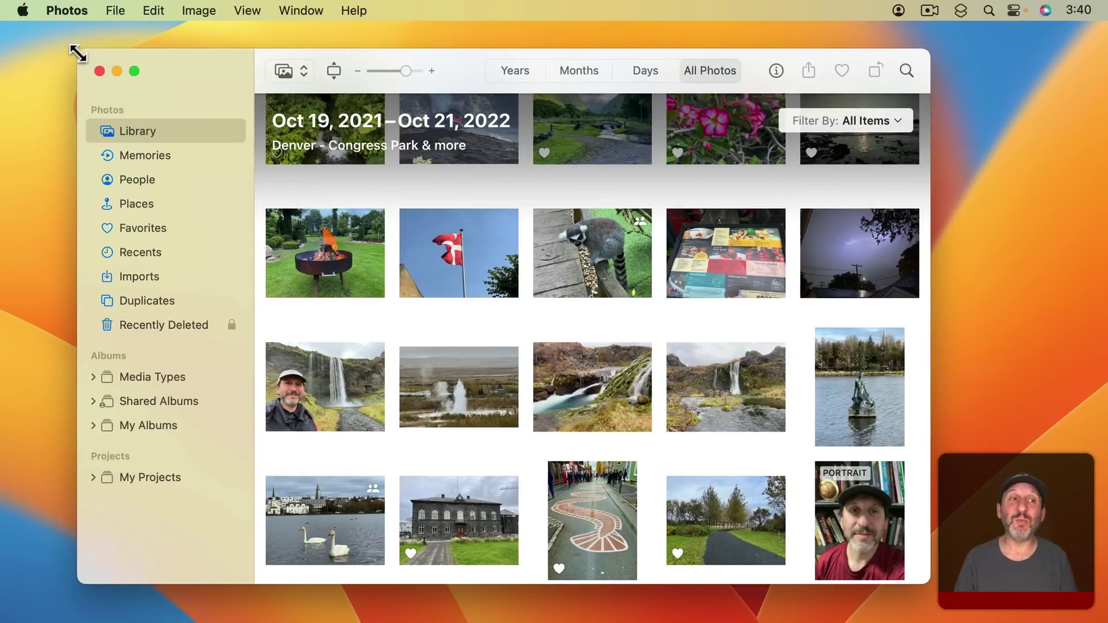
Expand the Photos window from its corner in all directions to fill the desktop, then toggle its zoomed size
key("alt")
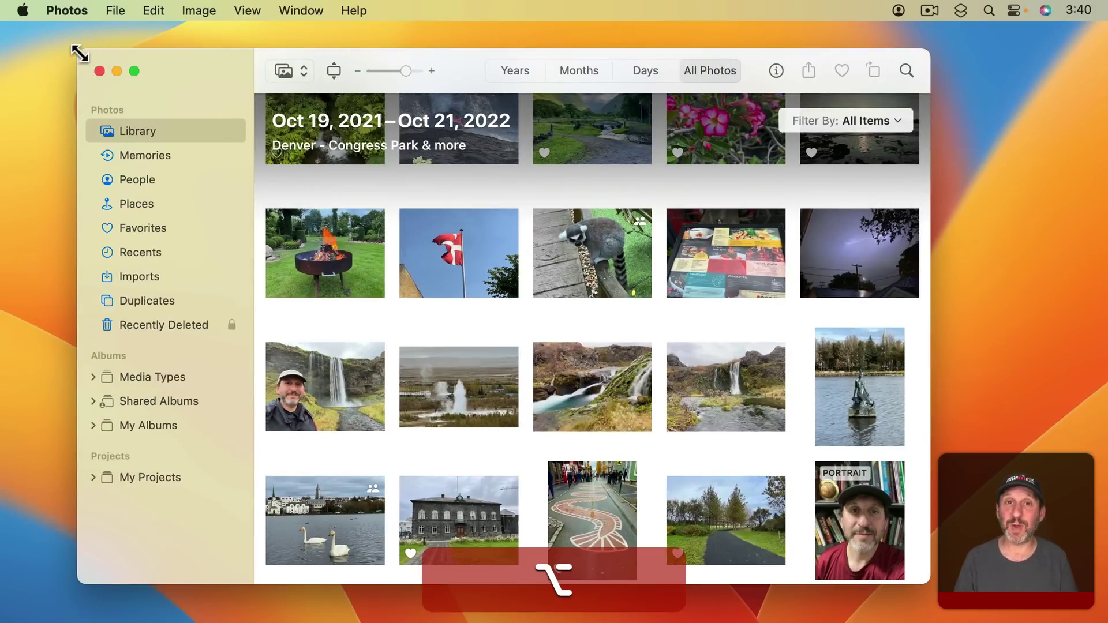
double_click(80, 53, "alt")
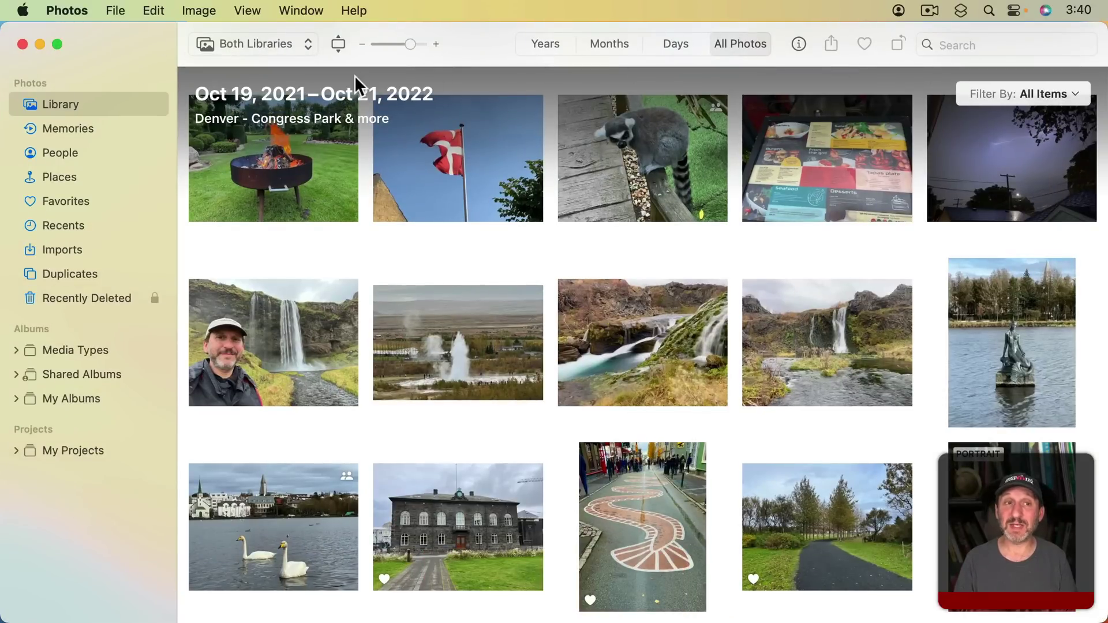
double_click(159, 37)
double_click(362, 153)
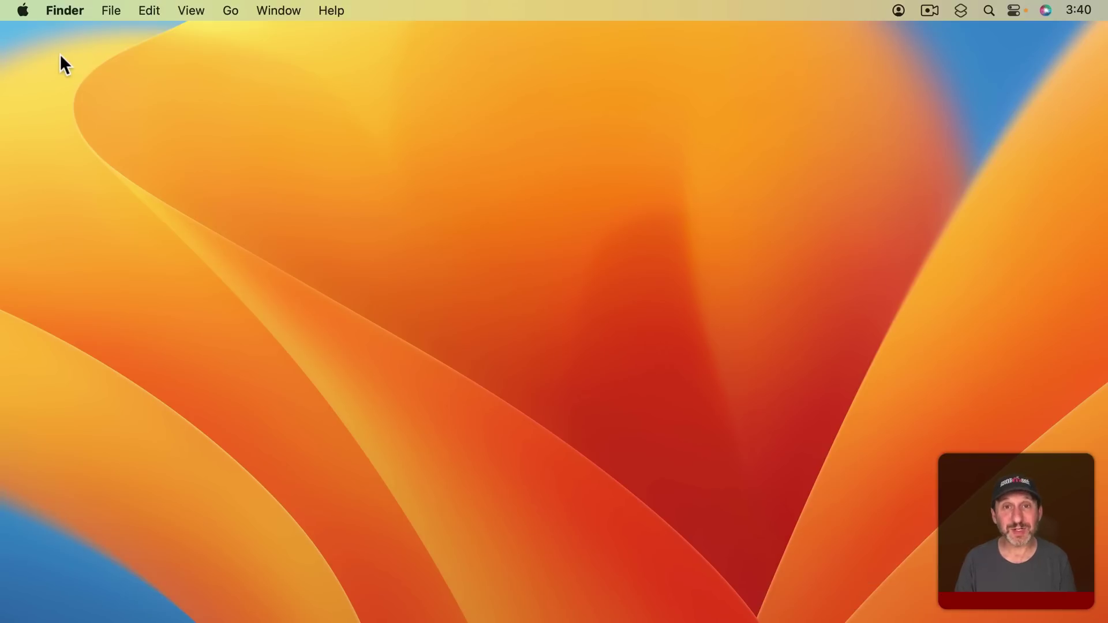
Open the Hot Corners options in the Desktop & Dock section of System Settings
left_click(22, 10)
left_click(40, 66)
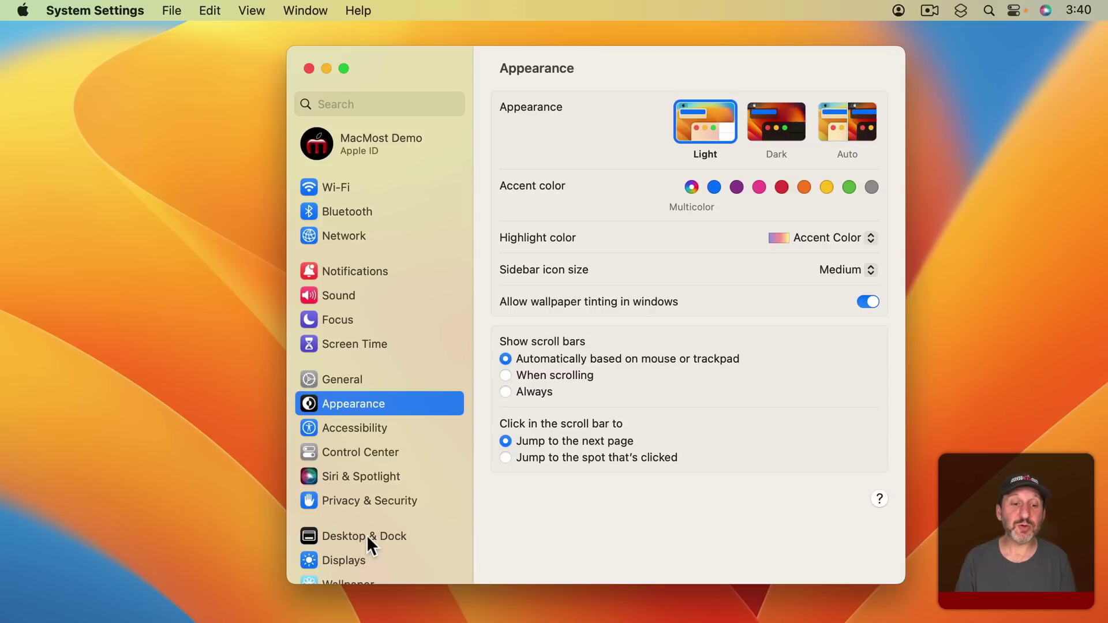
left_click(366, 535)
scroll(607, 508, "down", 15)
left_click(808, 558)
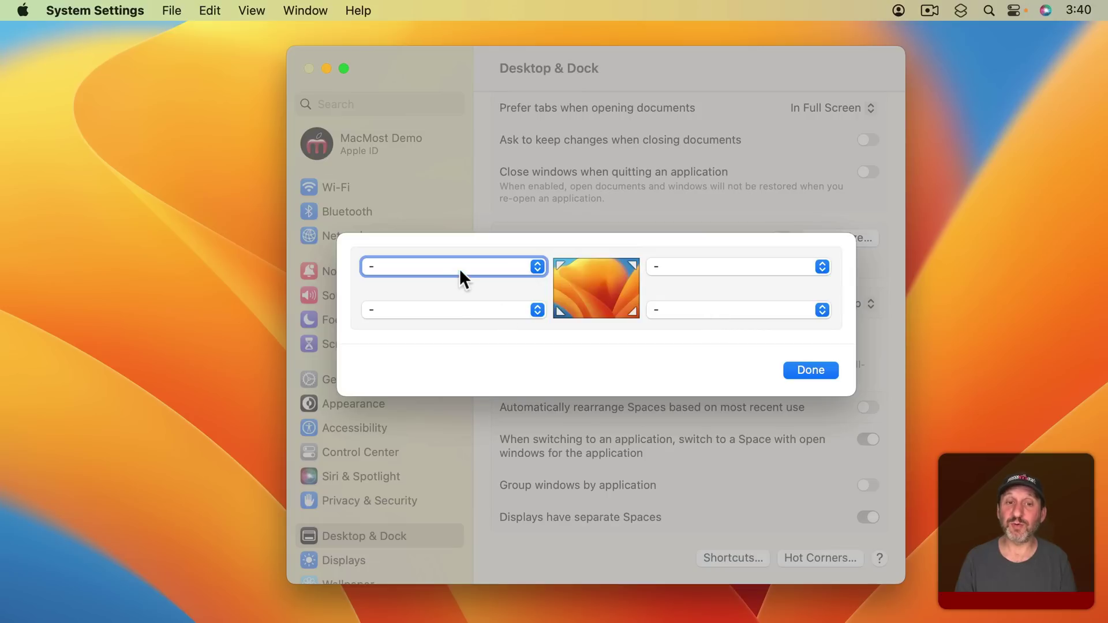
Assign Desktop to the screen's upper-right hot corner and trigger that corner to reveal the desktop
left_click(674, 268)
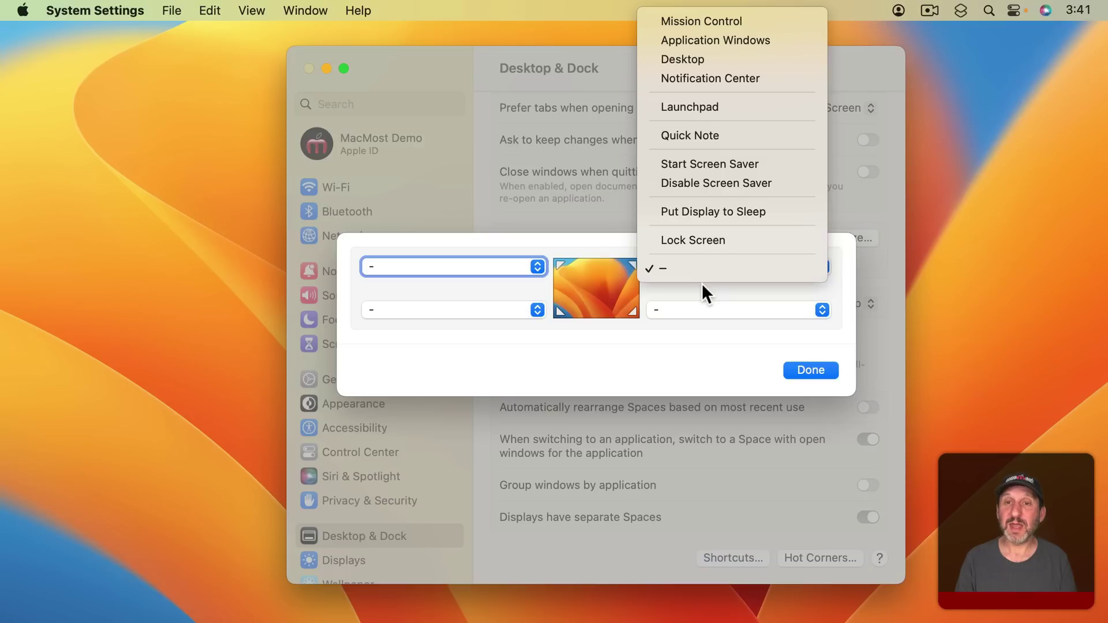
left_click(712, 57)
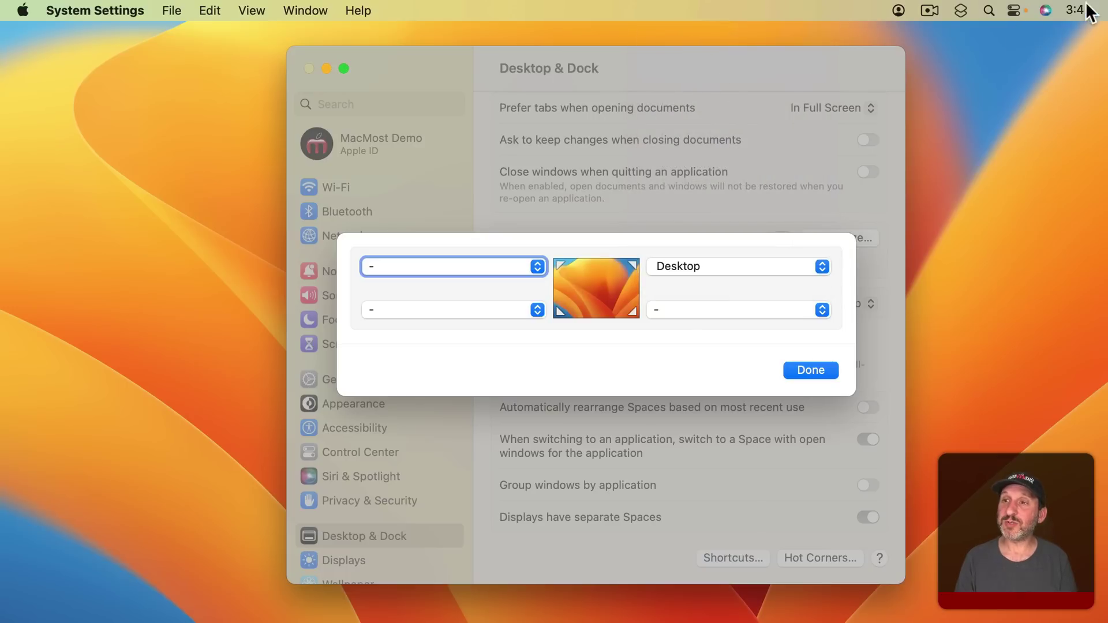
mouse_move(1107, 0)
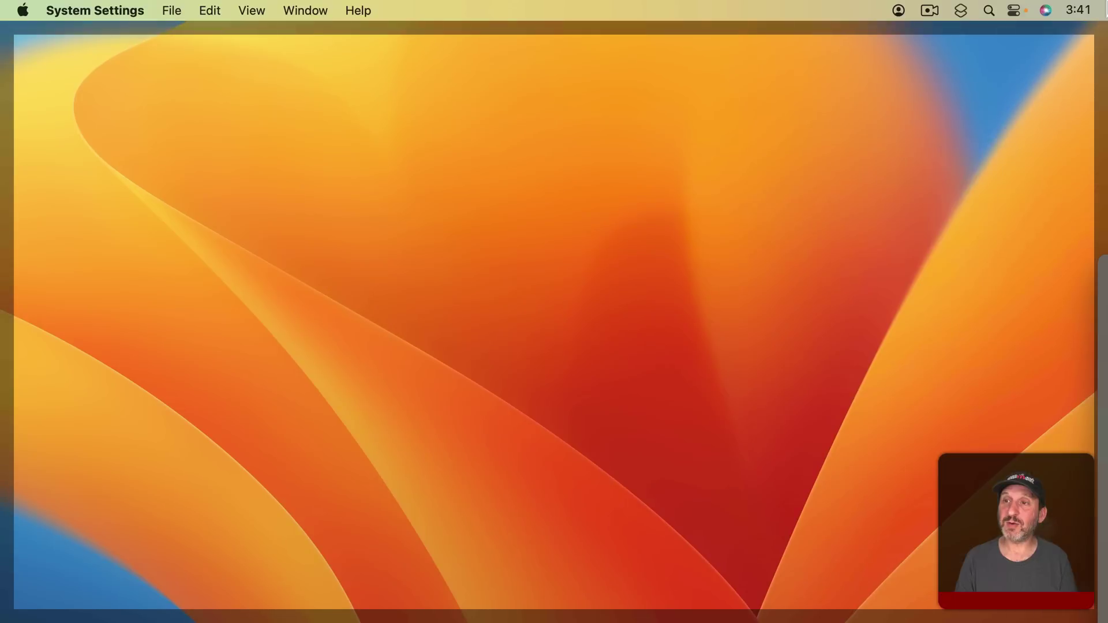
left_click(889, 110)
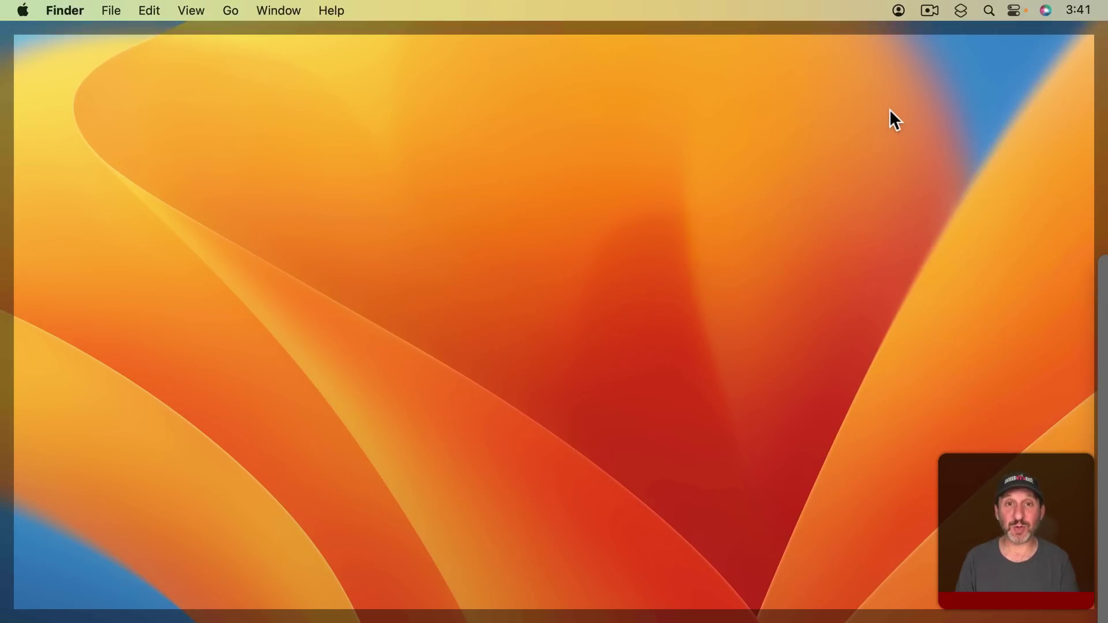
Return to the Hot Corners options and preview the modifier-key variants of the Desktop action for the screen's upper-right corner
key("Escape")
left_click(711, 265, "super")
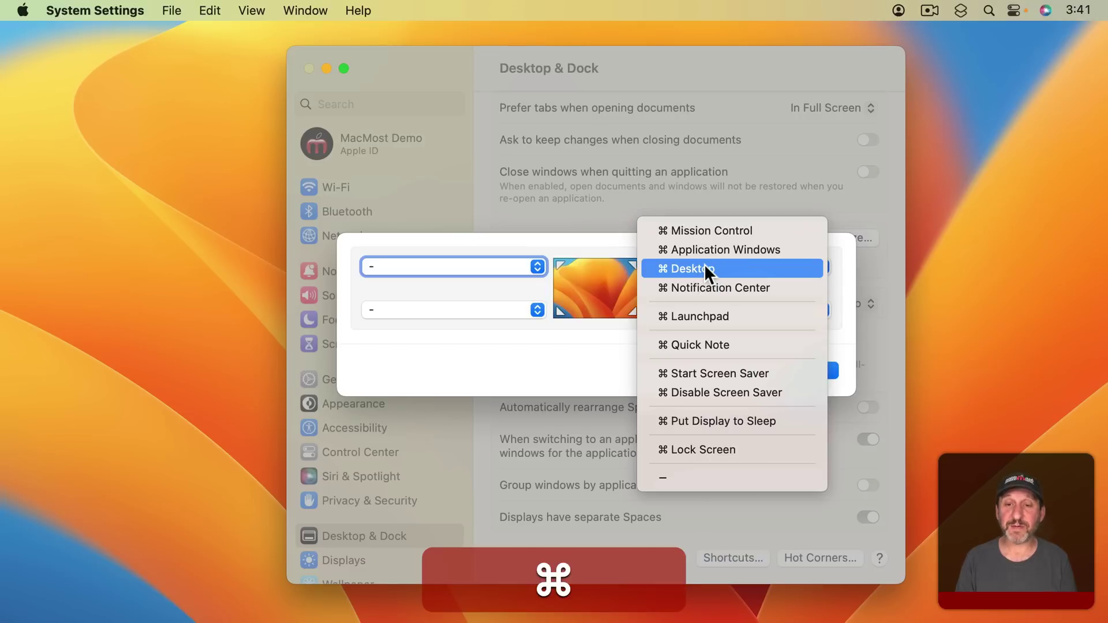
key("alt")
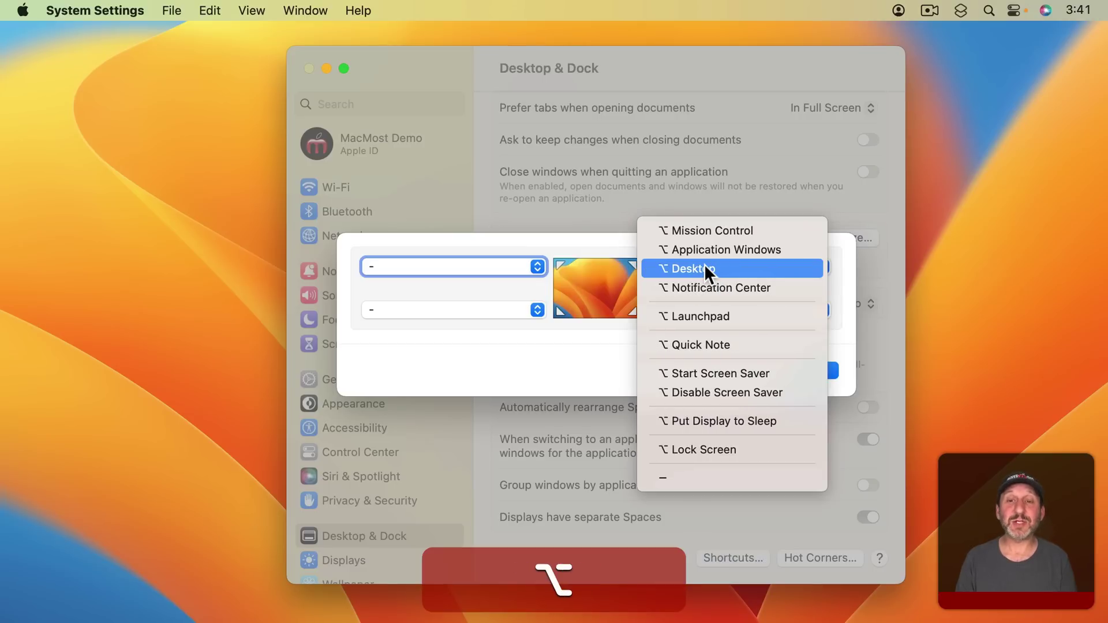
key("shift+super")
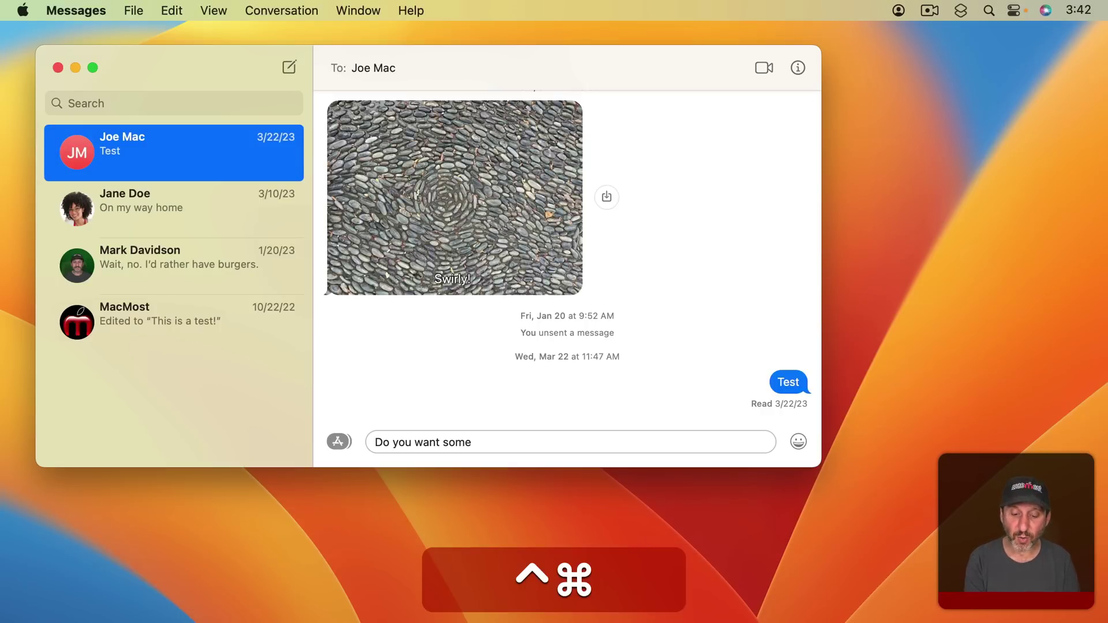
Search the emoji picker for "pizza", insert the pizza emoji after "Do you want some" in the message draft, and remove it again
key("ctrl+super+space")
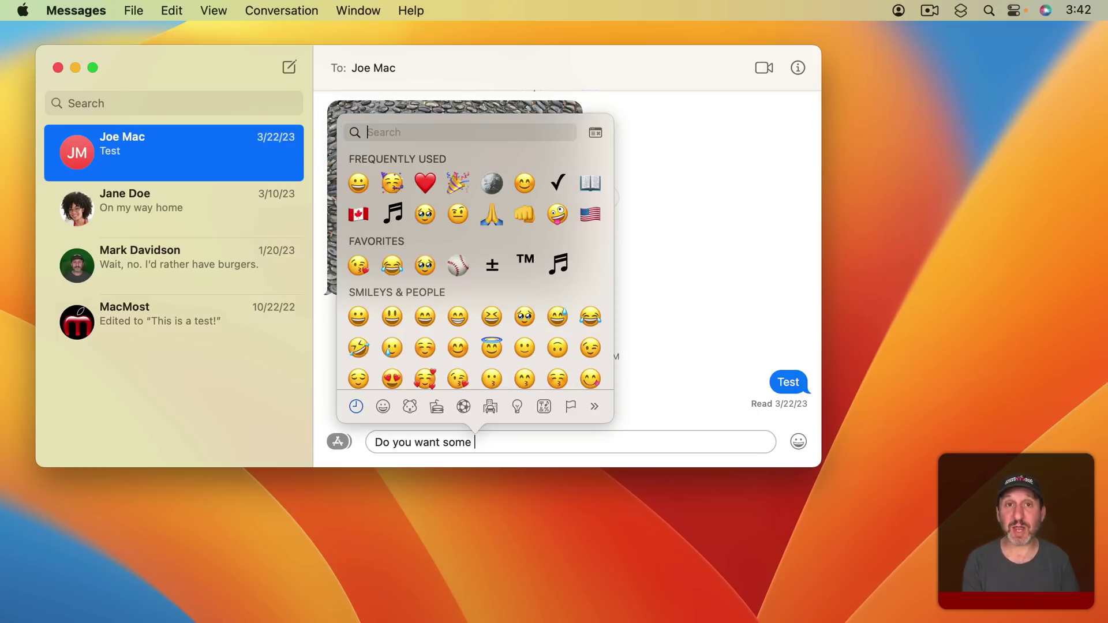
type("pizza")
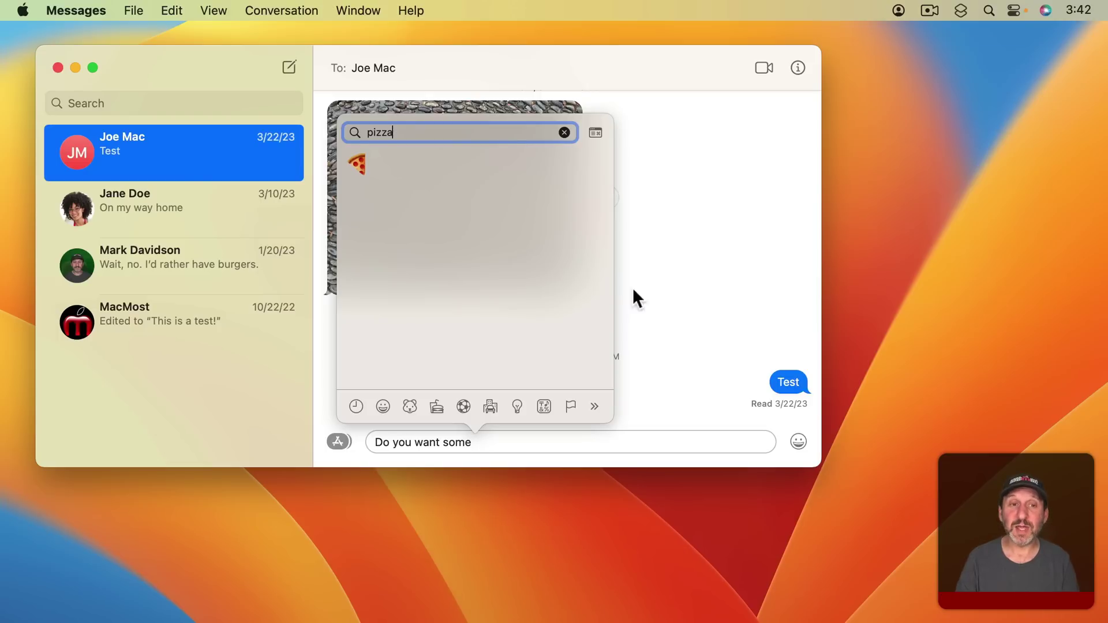
left_click(357, 162)
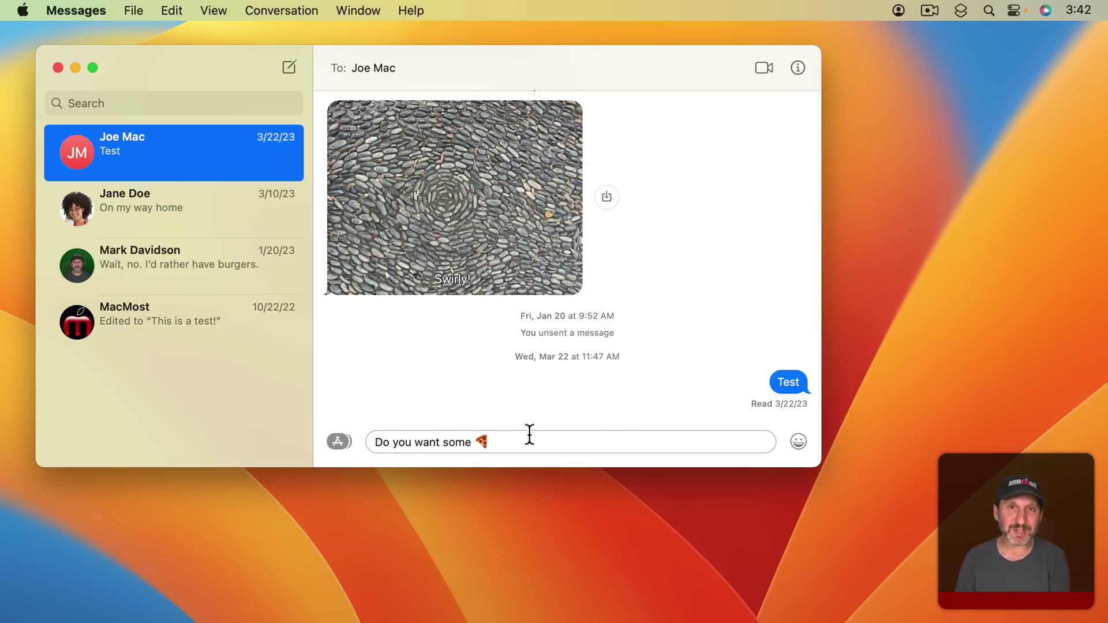
key("BackSpace")
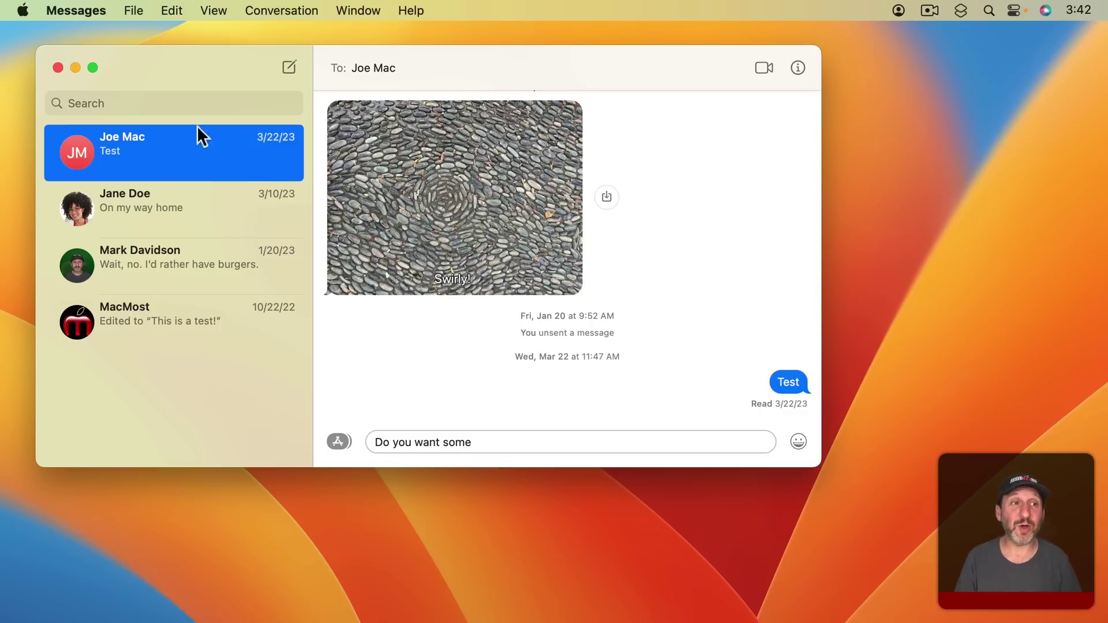
Open the Text Replacements list in the Keyboard section of System Settings
left_click(22, 10)
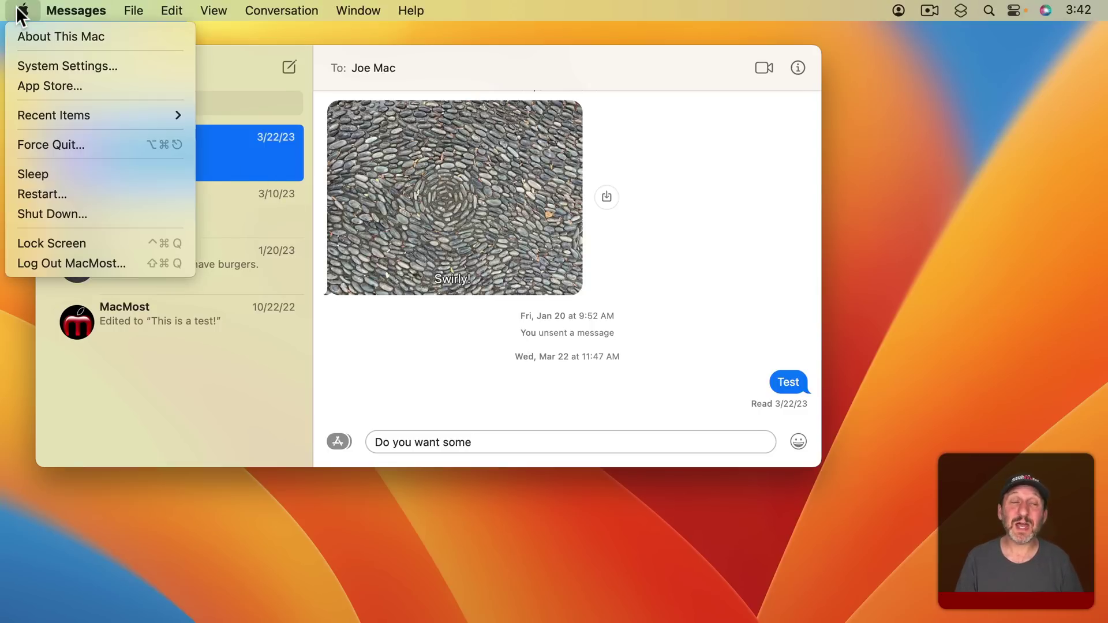
left_click(50, 62)
scroll(354, 364, "down", 10)
left_click(347, 459)
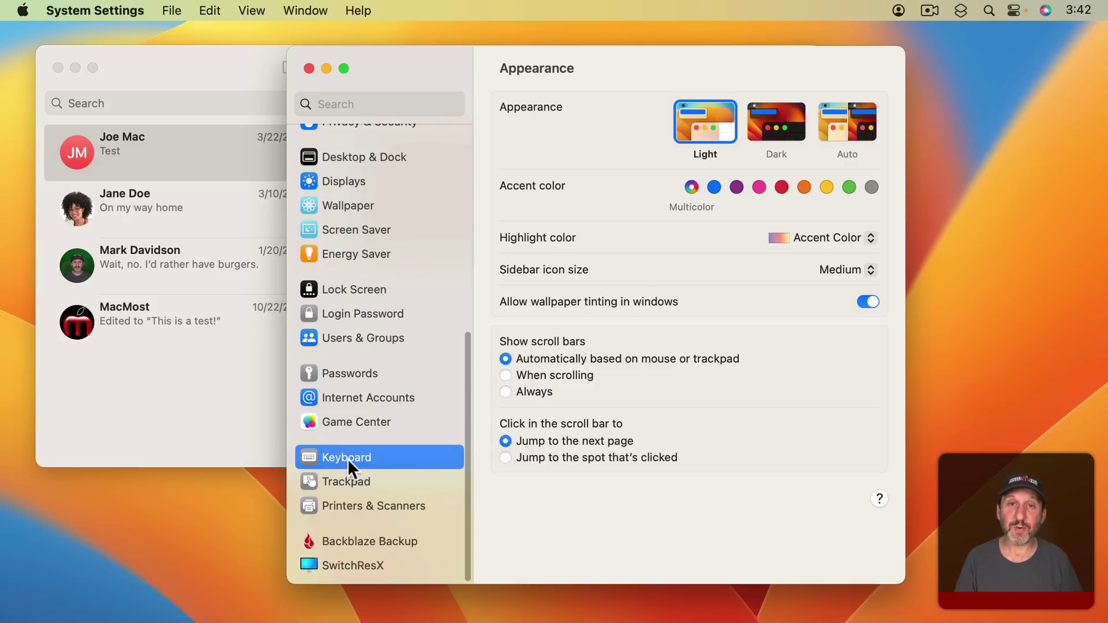
left_click(798, 395)
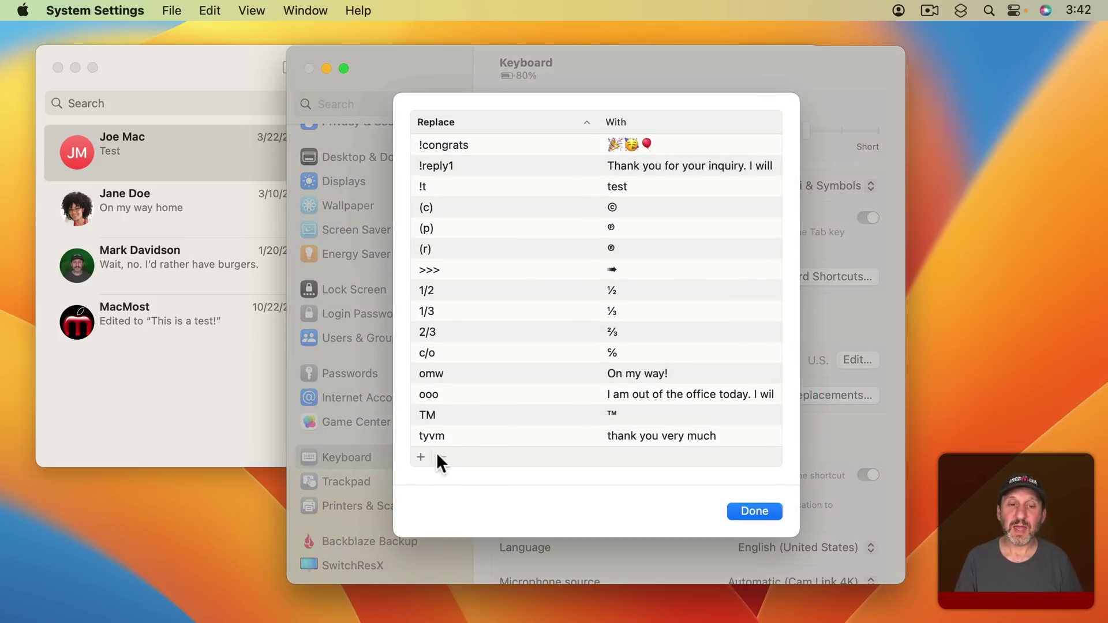
Add a text replacement that swaps "!pizza" for the pizza emoji, and close the replacements list
left_click(420, 457)
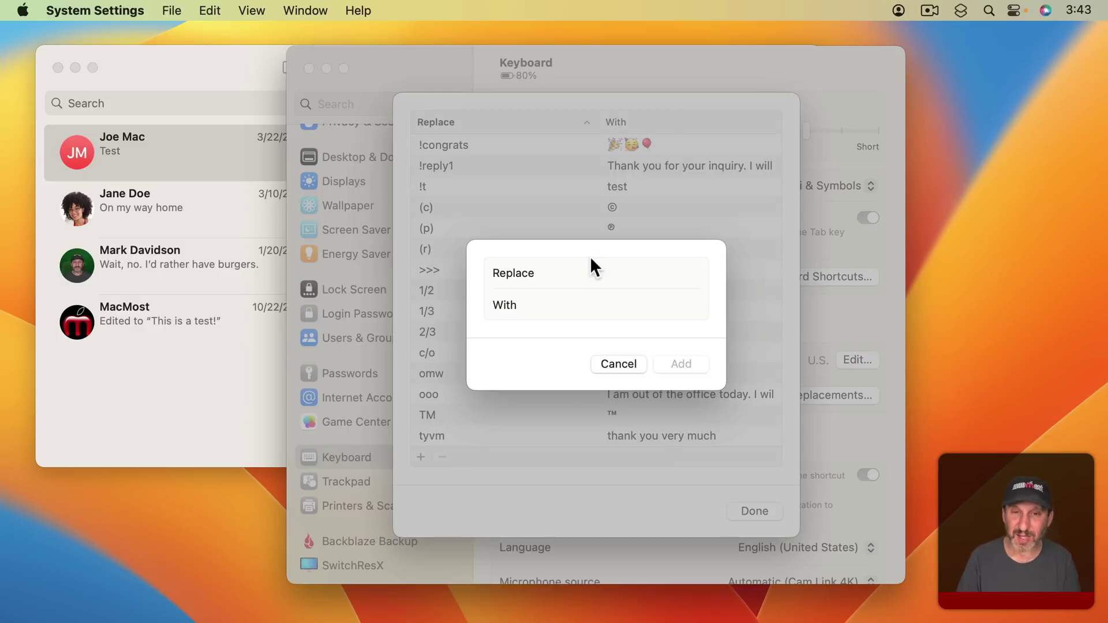
type("!")
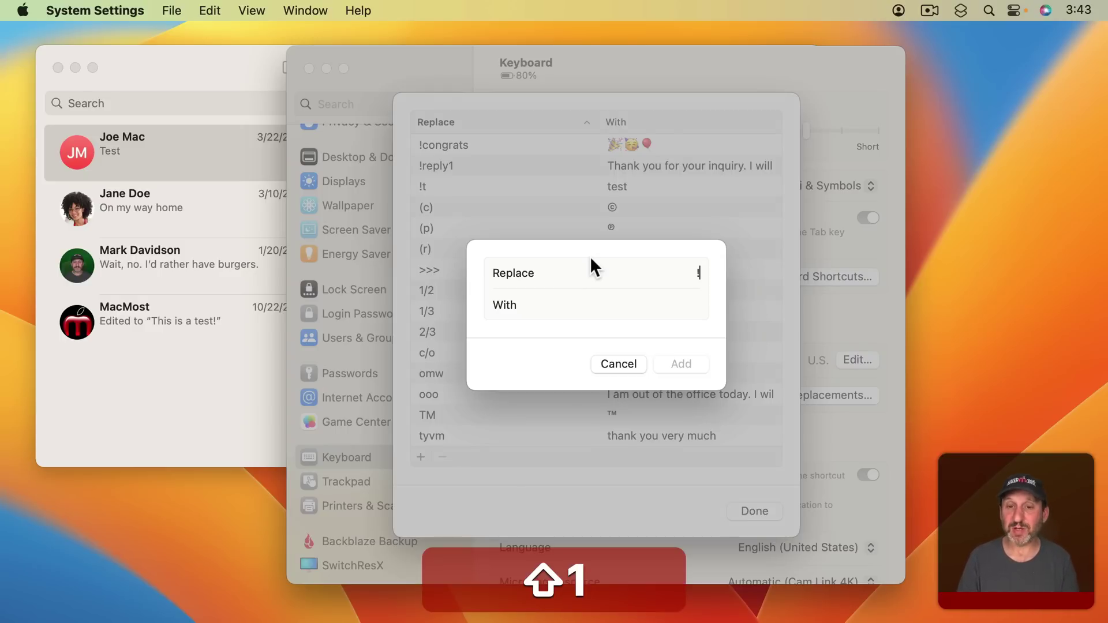
type("pizza")
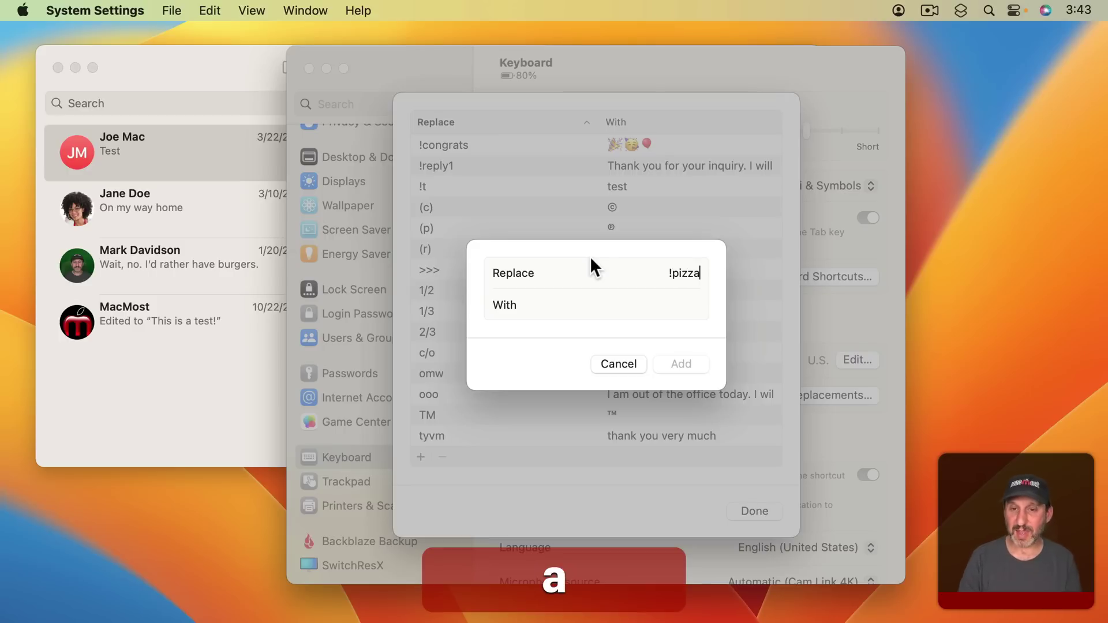
left_click(676, 305)
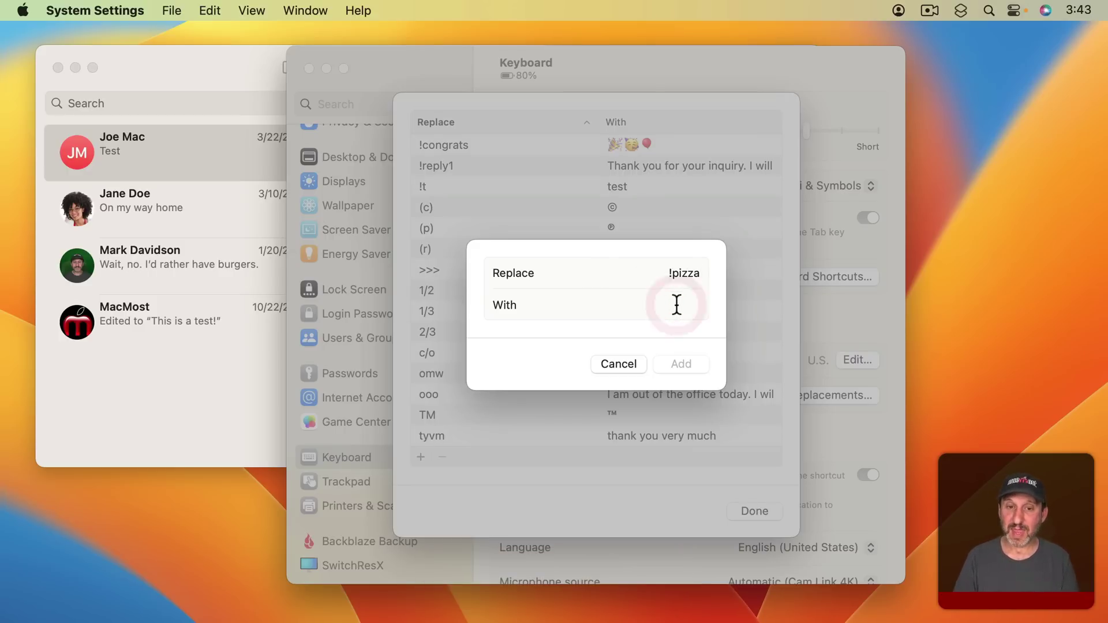
key("ctrl+super+space")
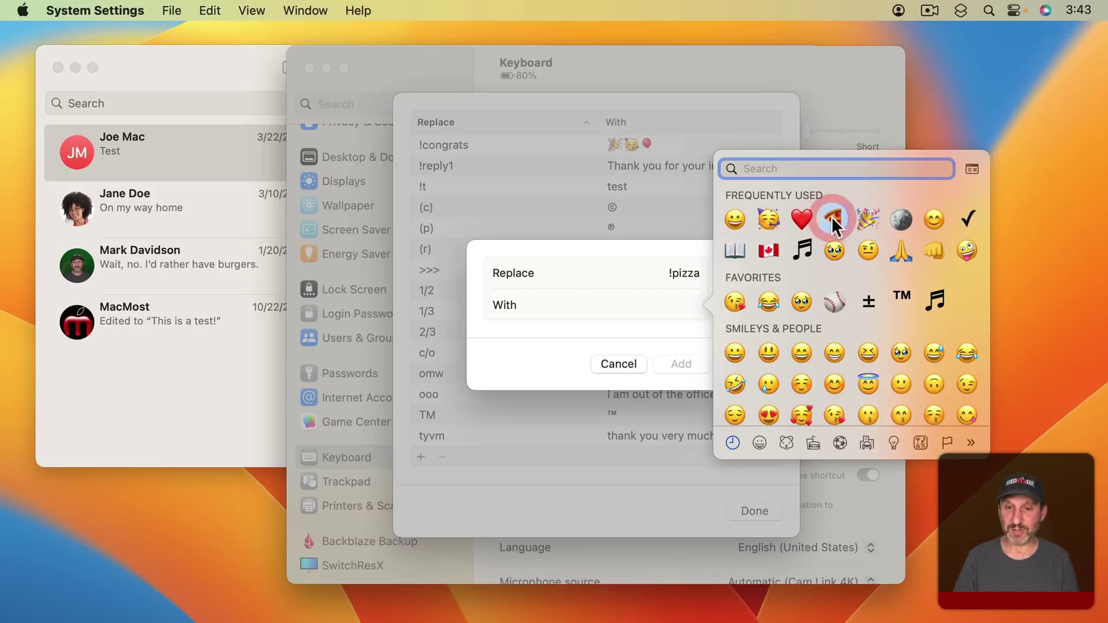
left_click(832, 217)
left_click(681, 363)
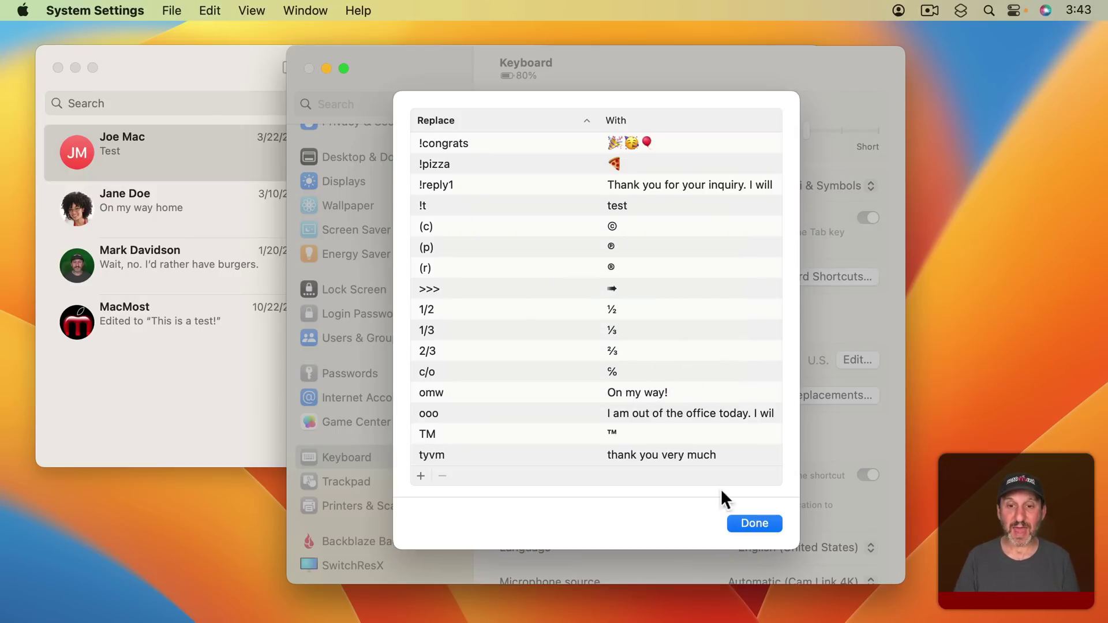
left_click(749, 529)
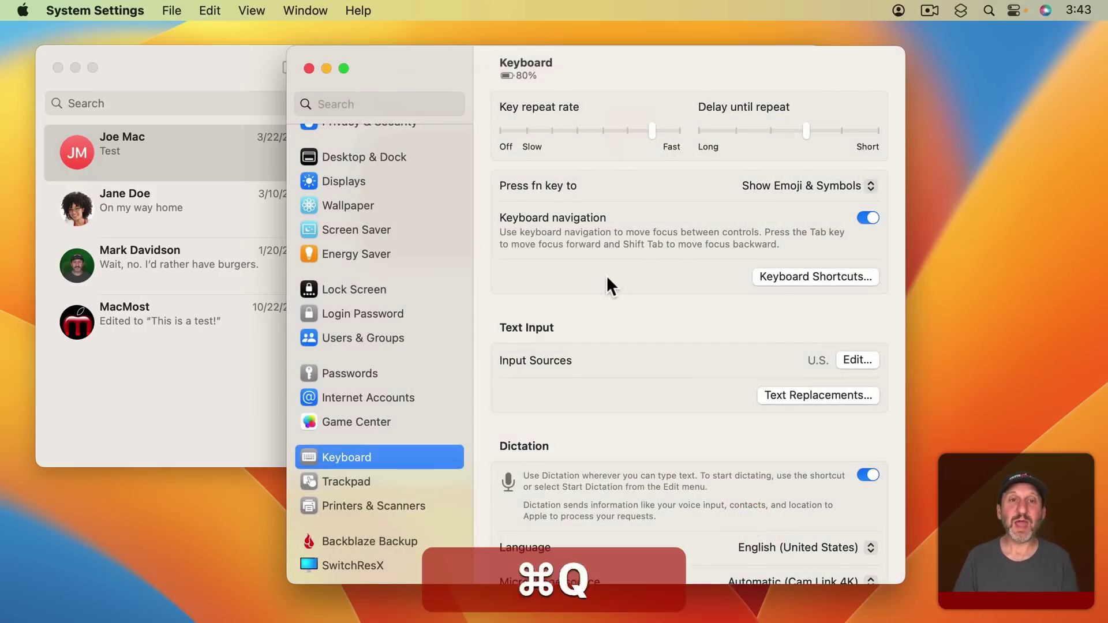
Quit System Settings and enter the shortcut "!pizza" at the end of the Messages draft
key("super+q")
key("BackSpace")
type("!pizza")
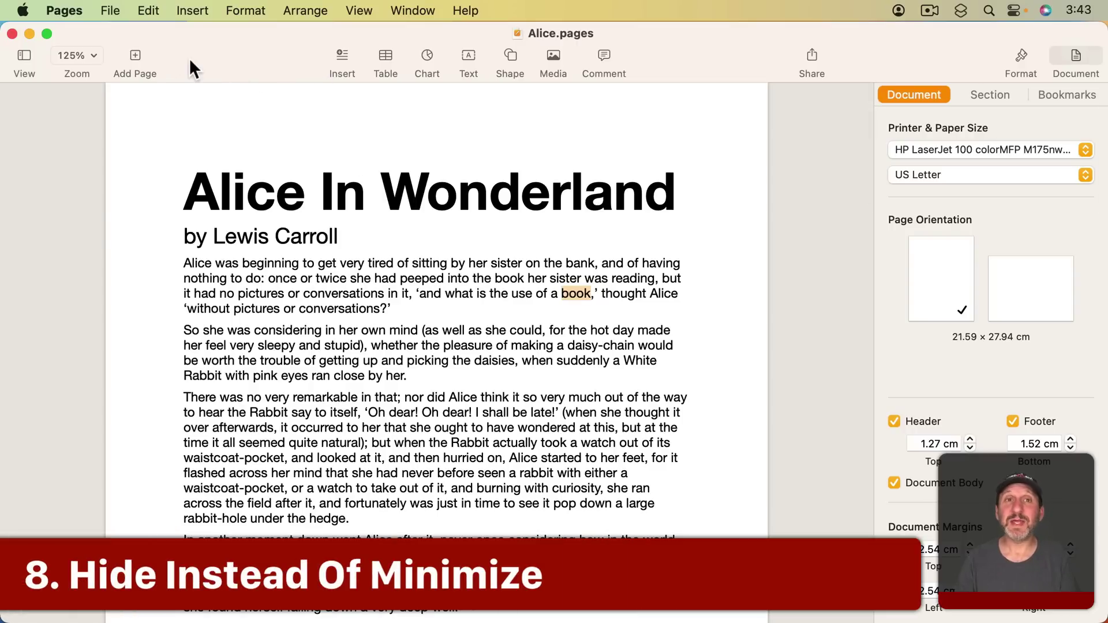
Minimize the Alice.pages window and restore it from the Dock after shifting the Untitled document window slightly
left_click(28, 34)
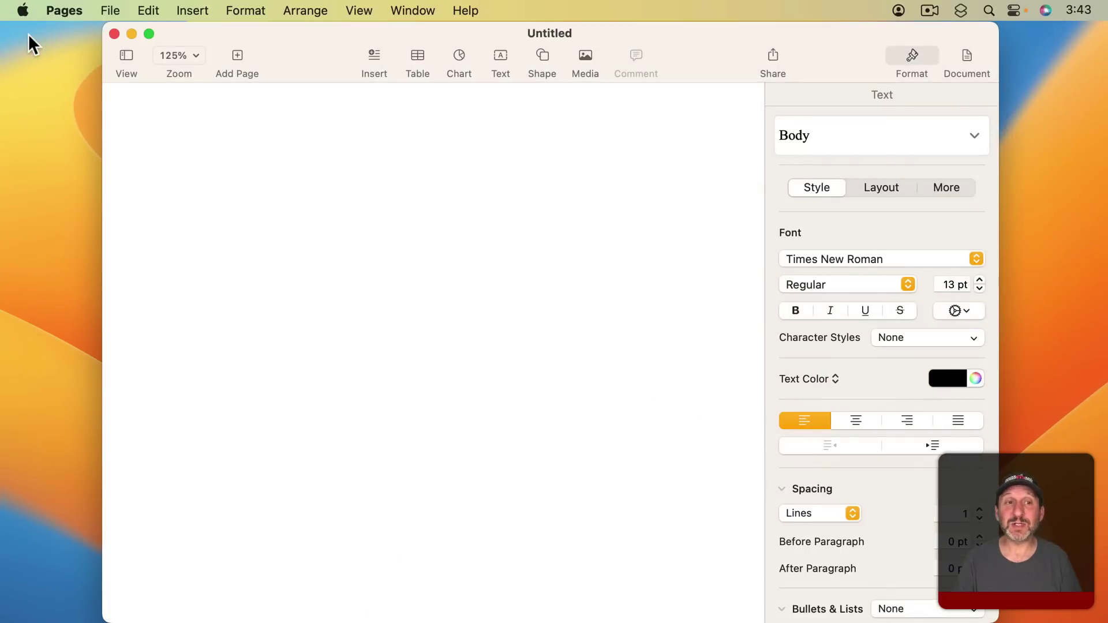
mouse_move(297, 30)
left_mouse_down()
mouse_move(264, 68)
mouse_move(293, 43)
left_mouse_up()
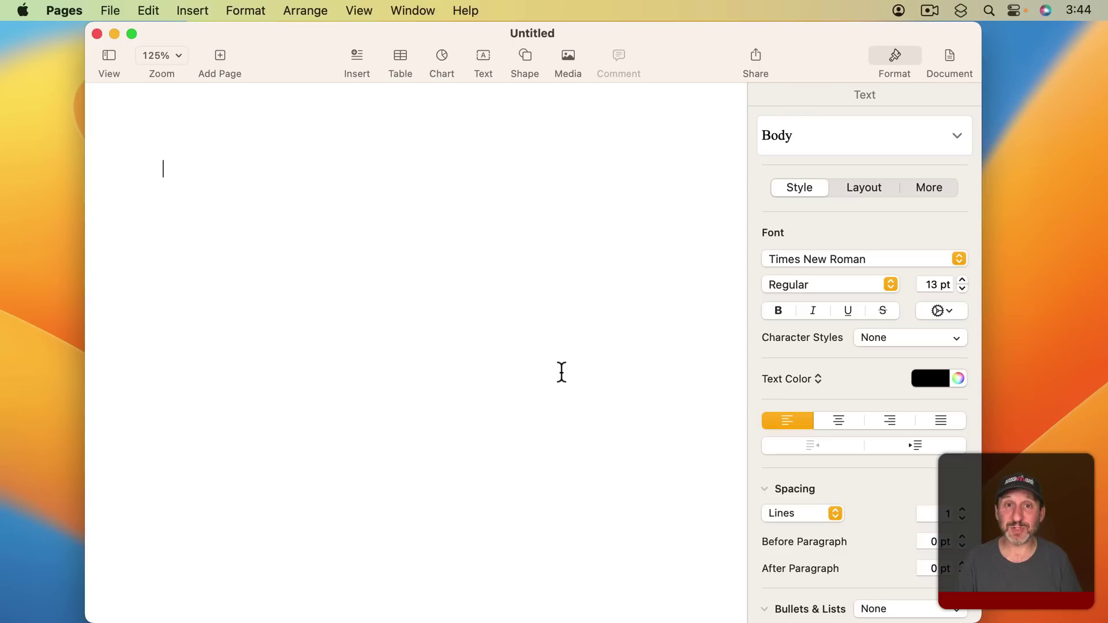
mouse_move(1026, 617)
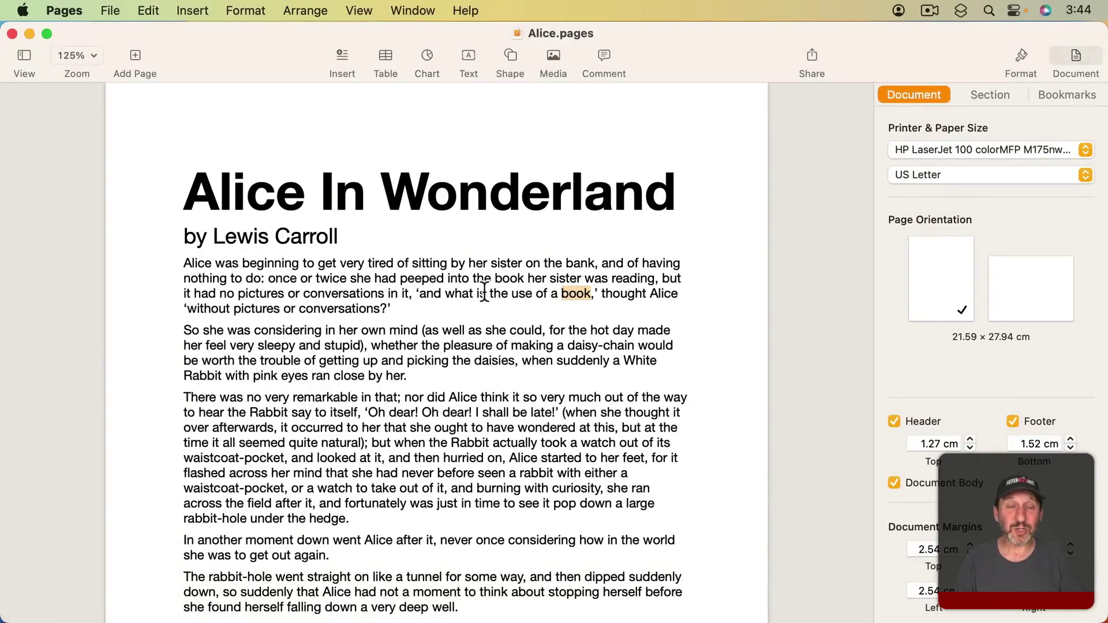
Hide the whole Pages app instead of minimizing its window, and switch back to Pages
left_click(64, 11)
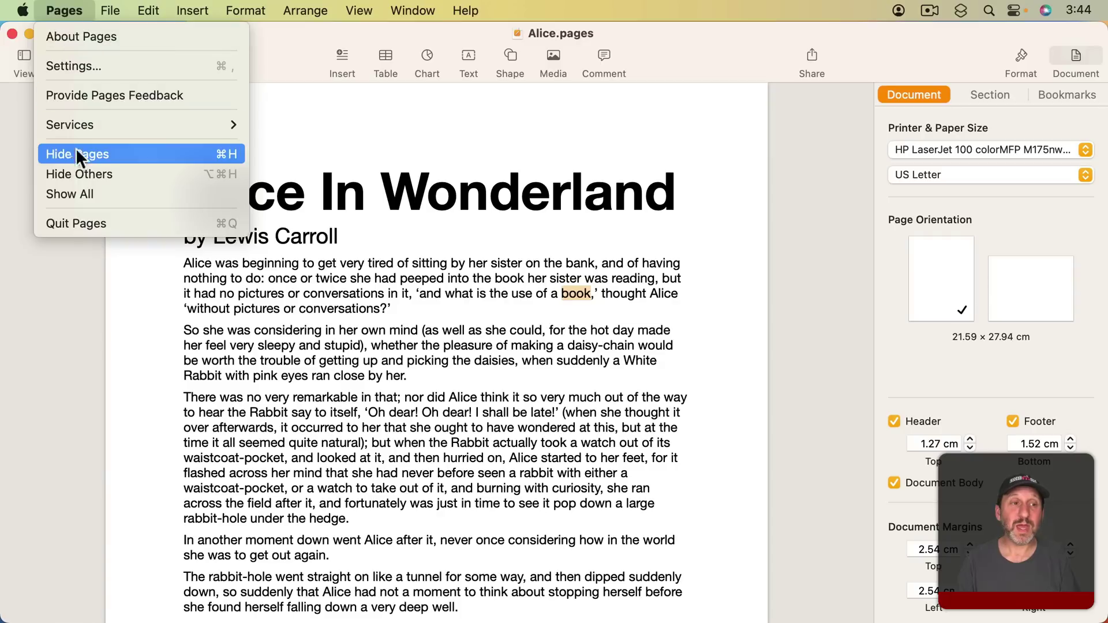
left_click(299, 141)
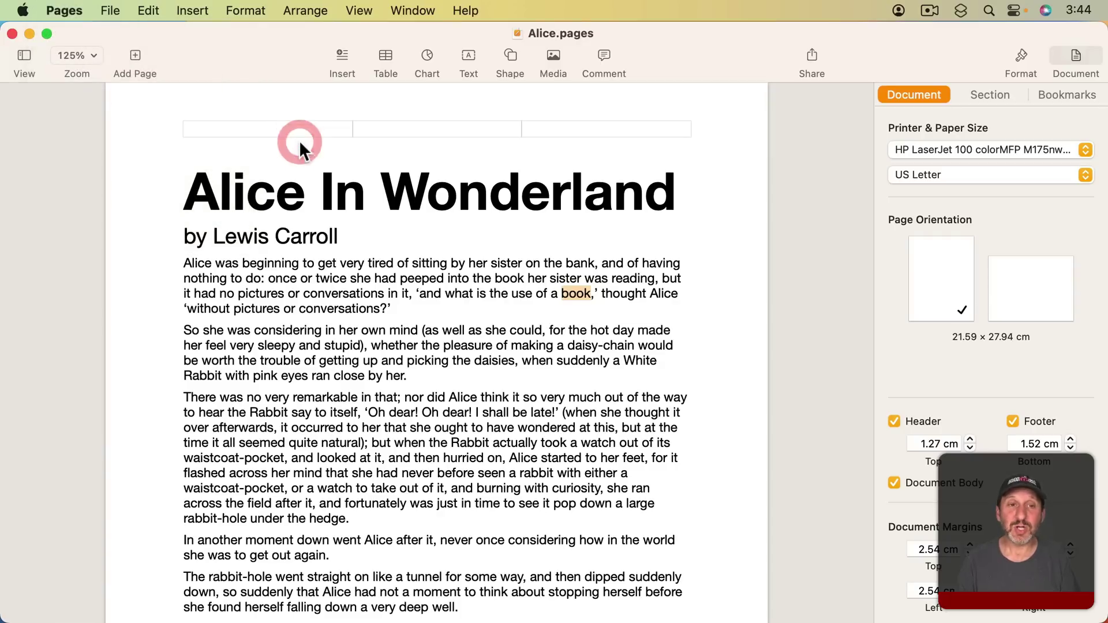
key("super+h")
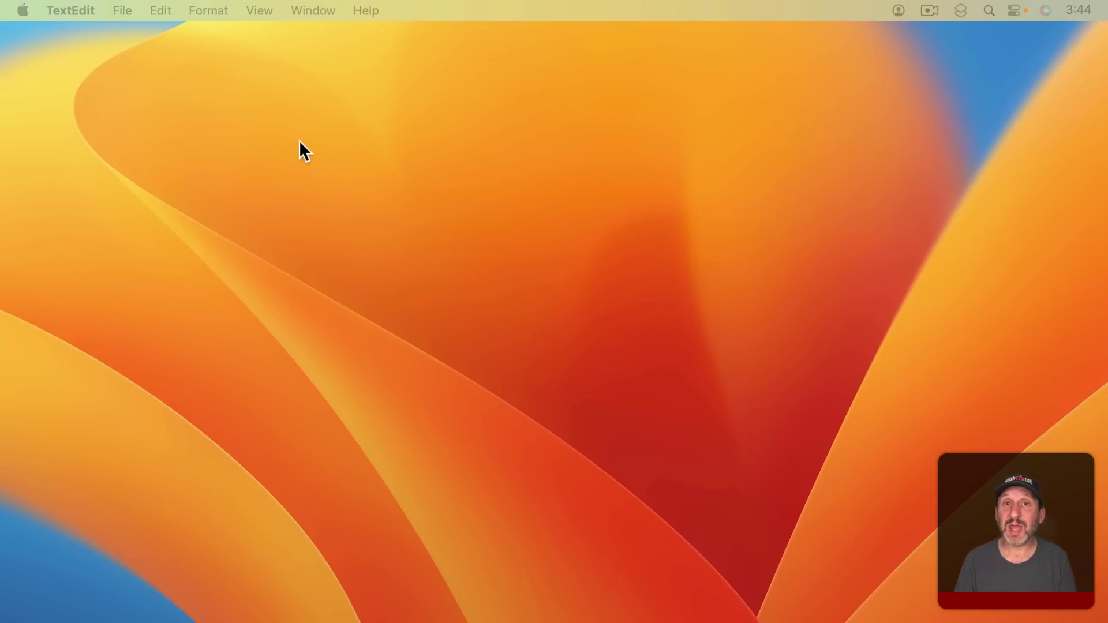
key("super+Tab")
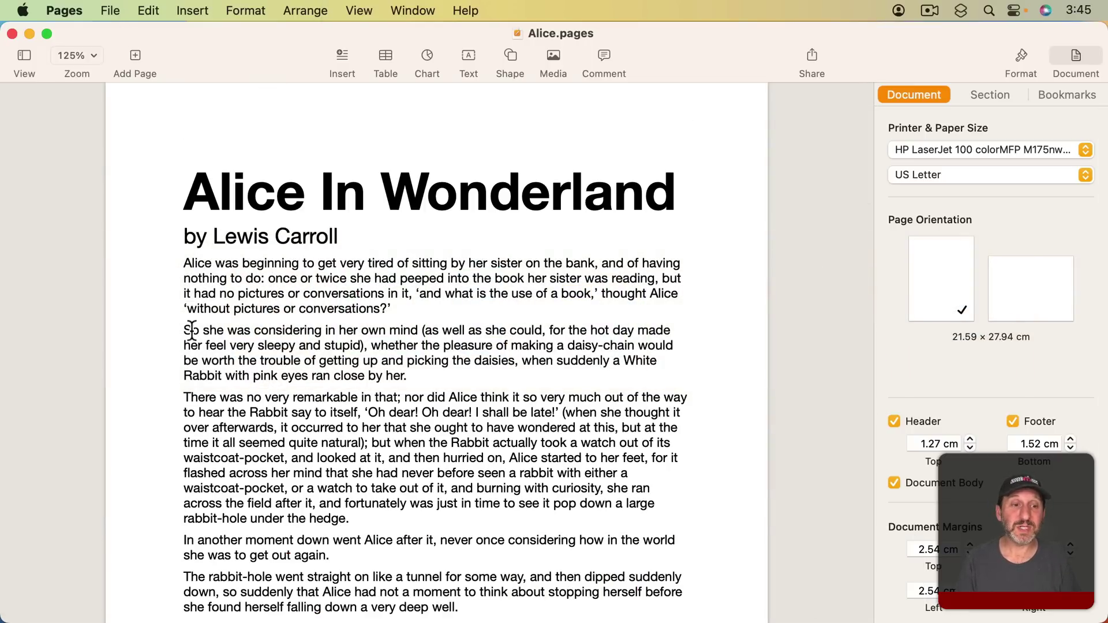
Copy the text from "So she was considering" through "for the hot" in the second paragraph of Alice.pages
left_click_drag(184, 329, 609, 323)
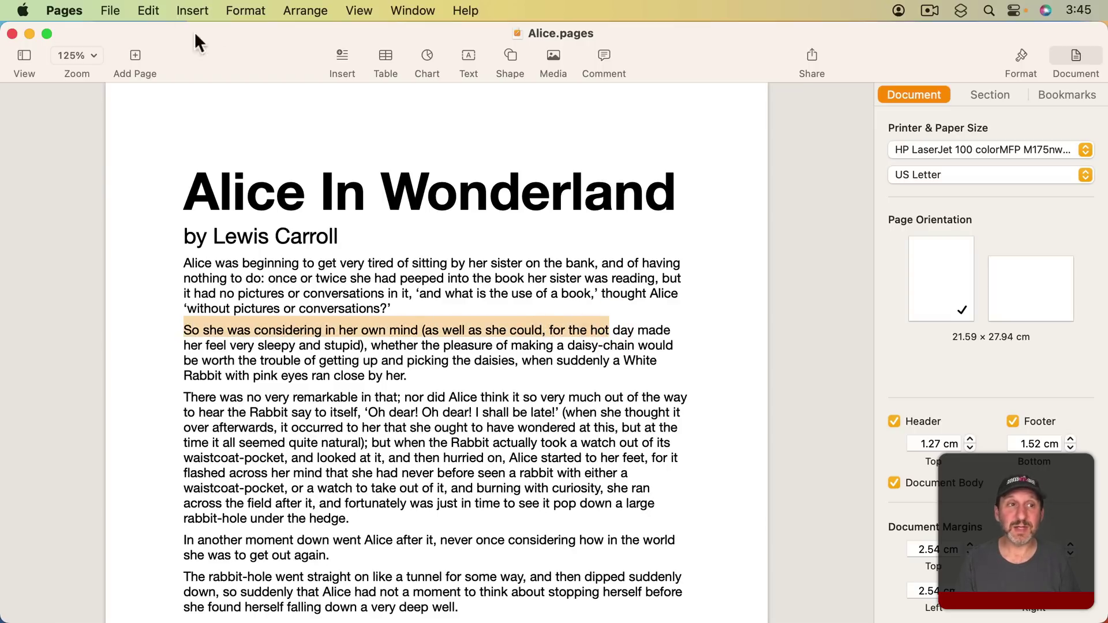
left_click(148, 10)
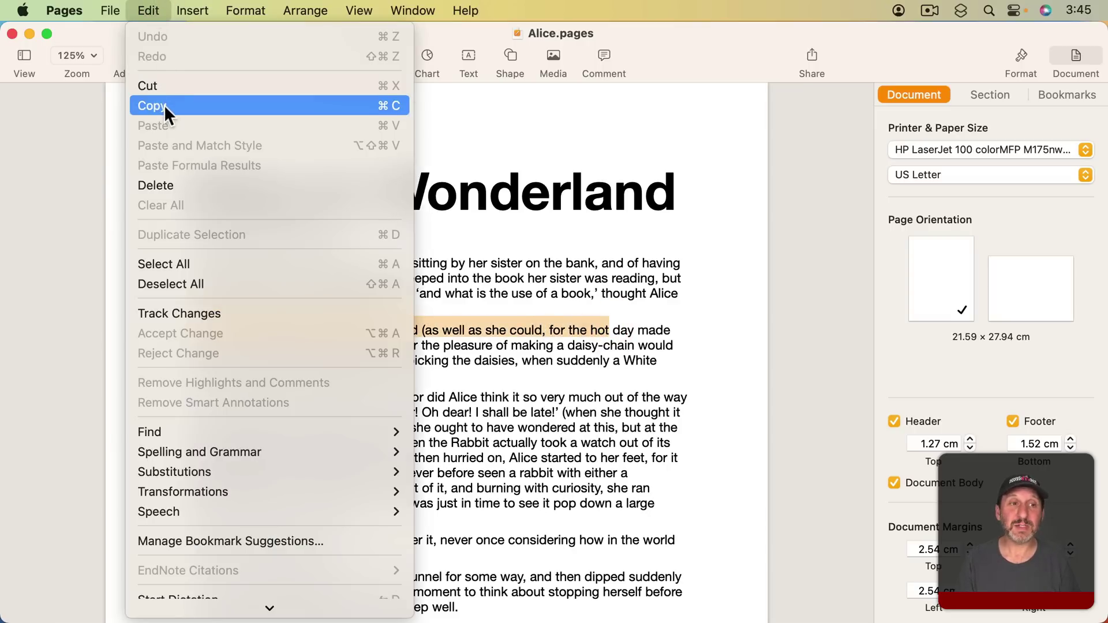
left_click(151, 10)
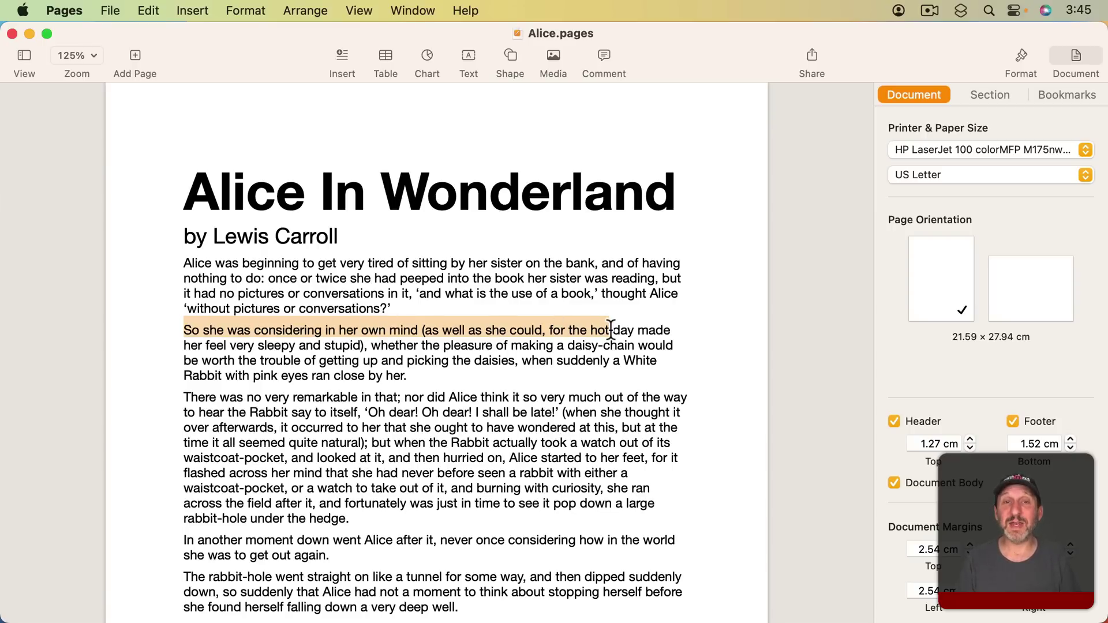
right_click(301, 328)
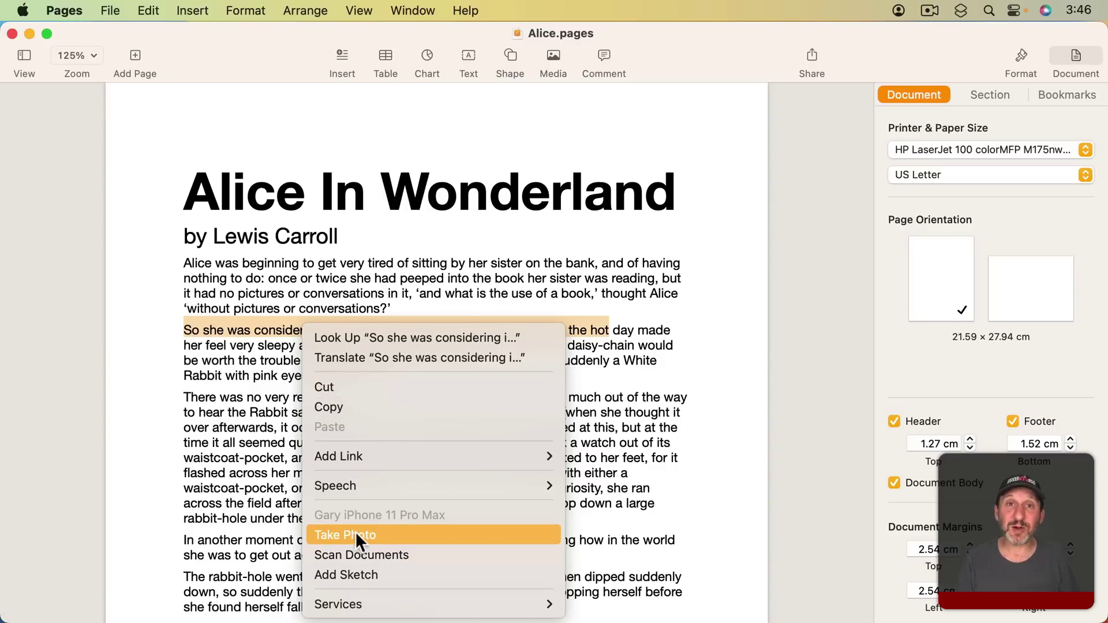
left_click(334, 405)
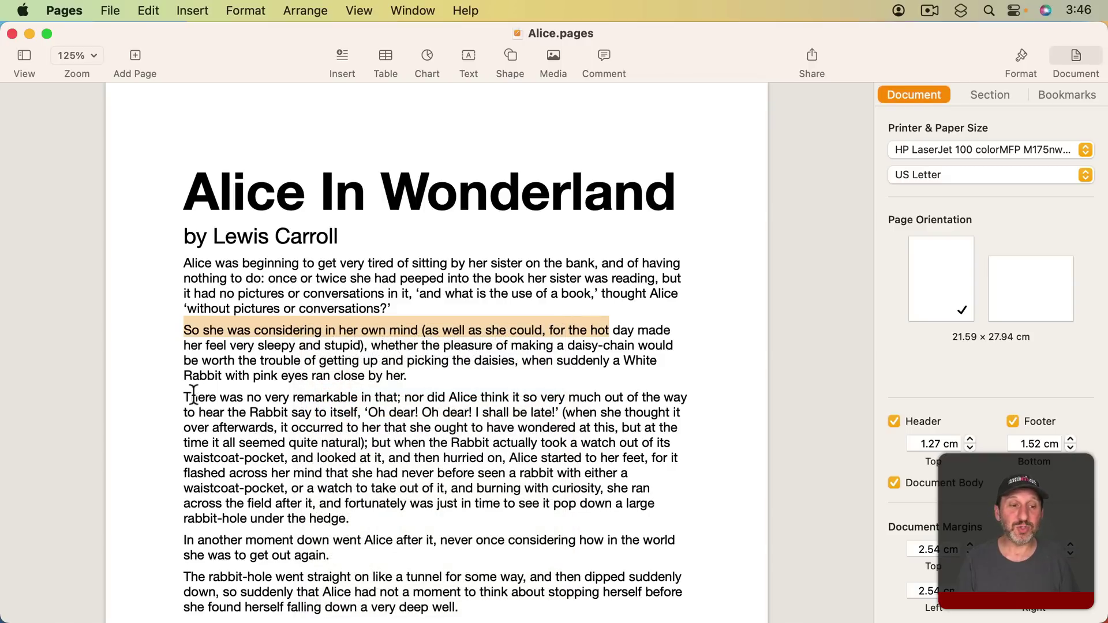
Paste the copied text at the start of the paragraph beginning "There was no very remarkable"
left_click(185, 396)
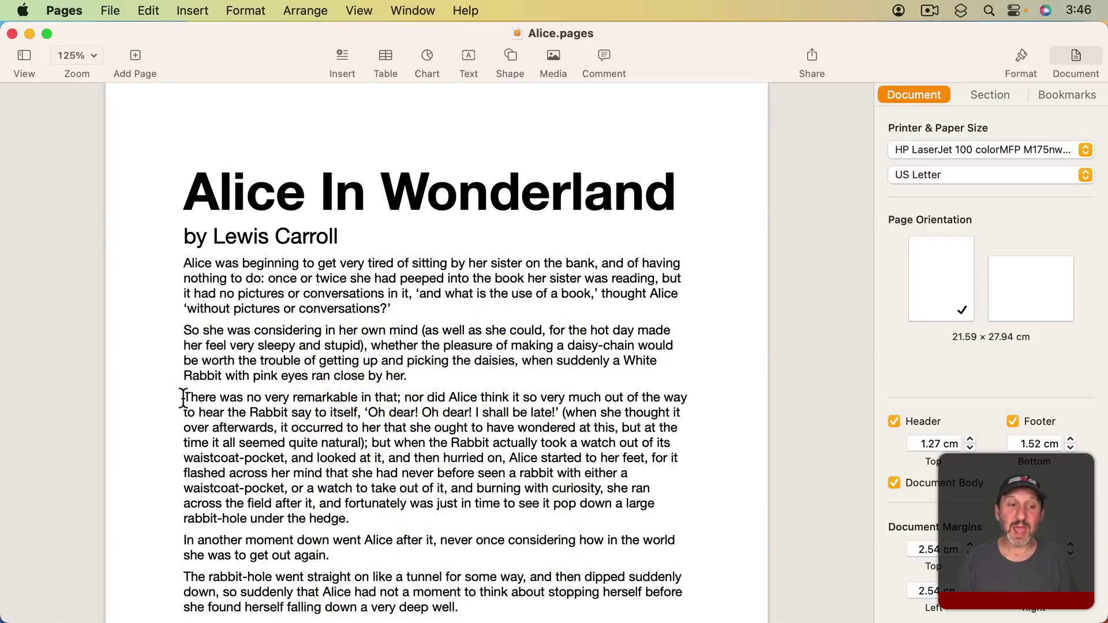
right_click(183, 398)
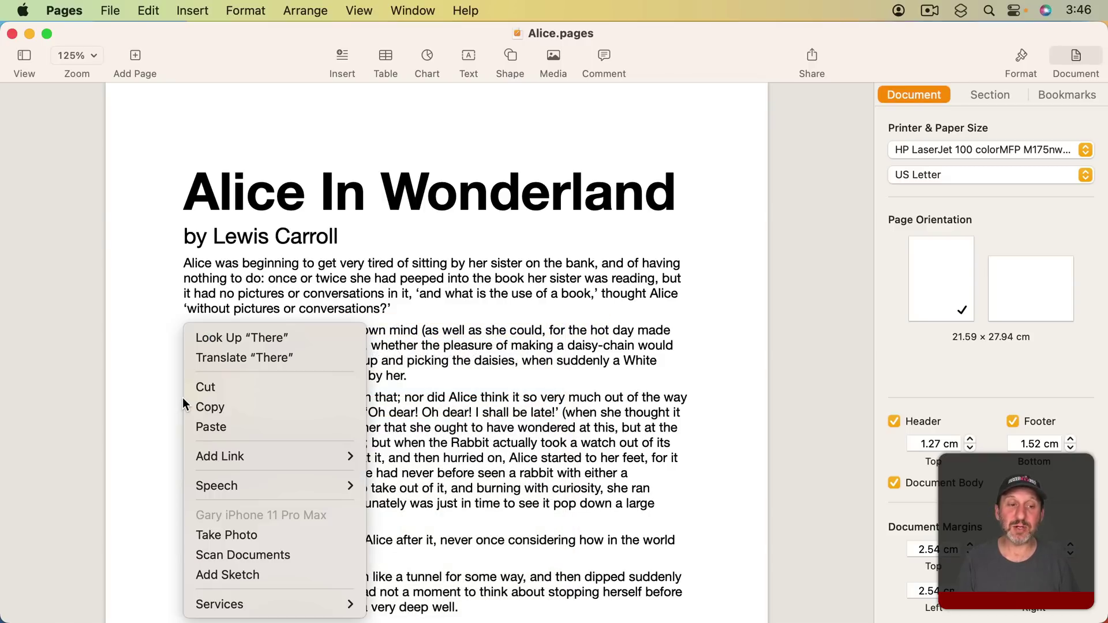
left_click(210, 426)
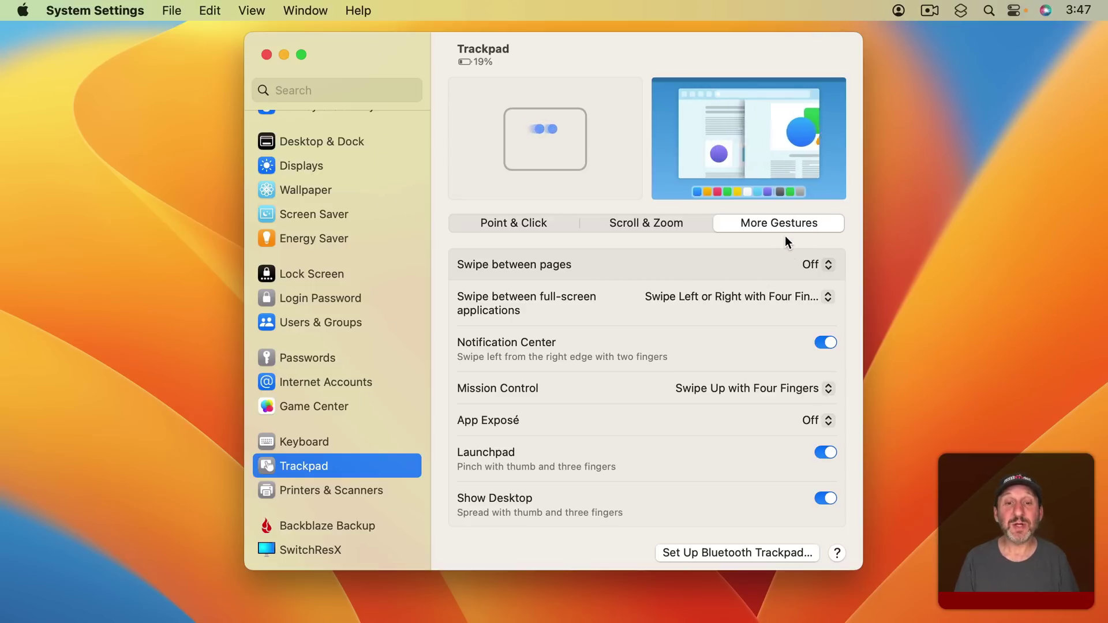
Examine the gesture choices for Mission Control and App Exposé in the Trackpad settings in System Settings
left_click(732, 388)
left_click(732, 390)
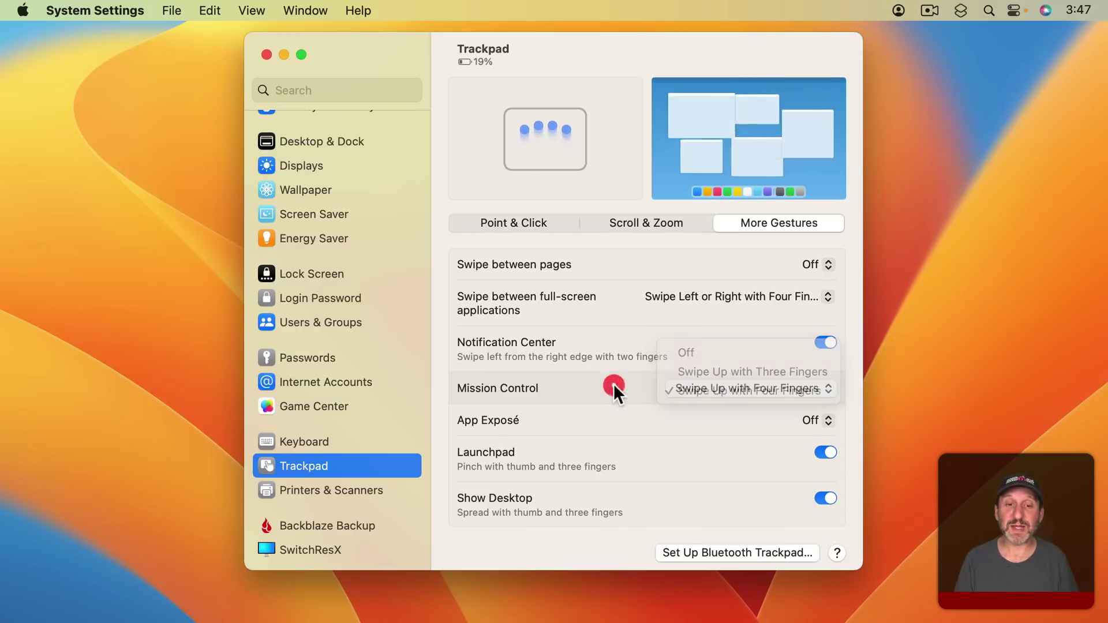
left_click(814, 421)
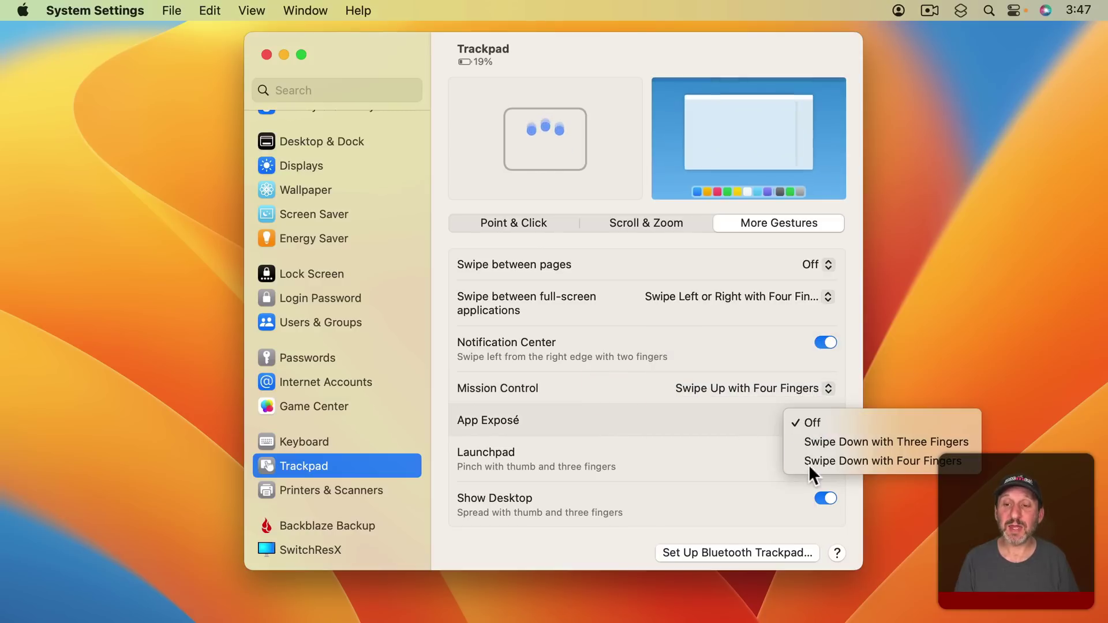
left_click(746, 420)
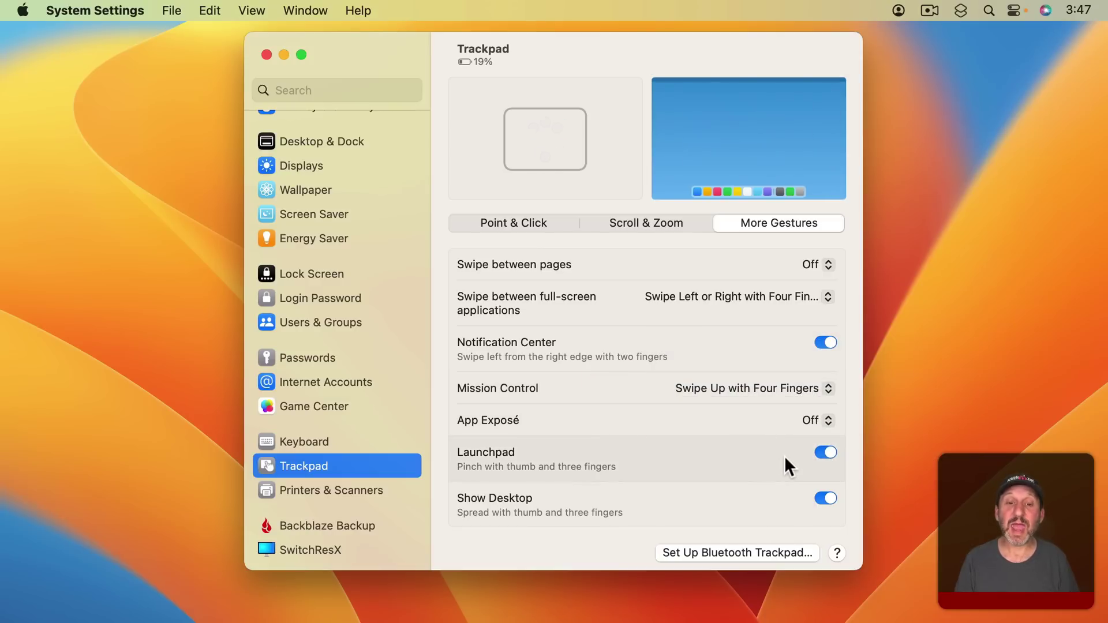